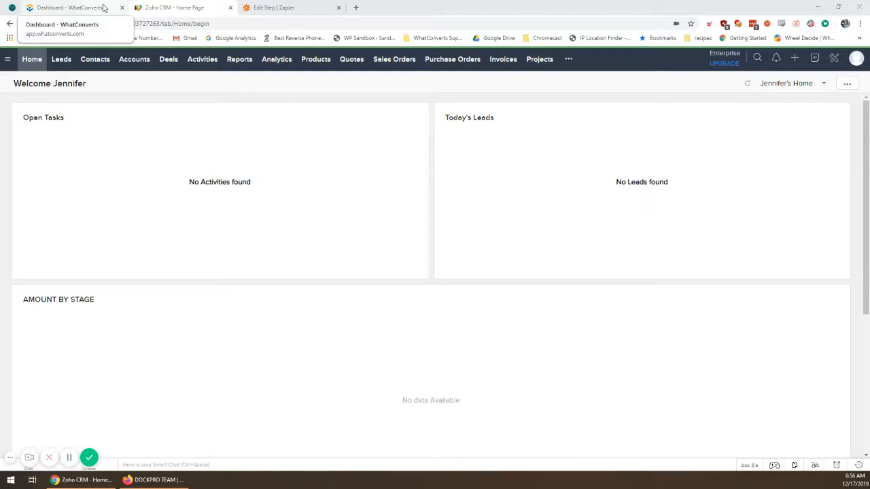
# Switch to the WhatConverts dashboard and open the profile's Field Mapping settings
pyautogui.click(103, 7)
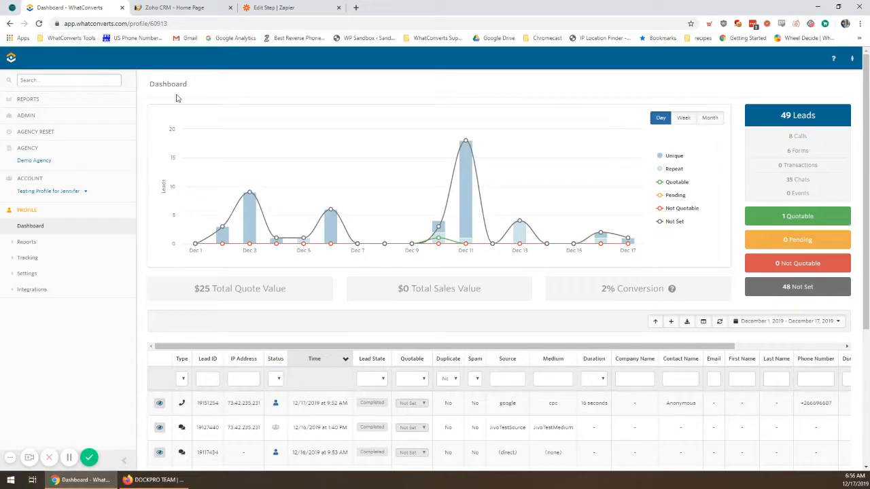
pyautogui.click(48, 275)
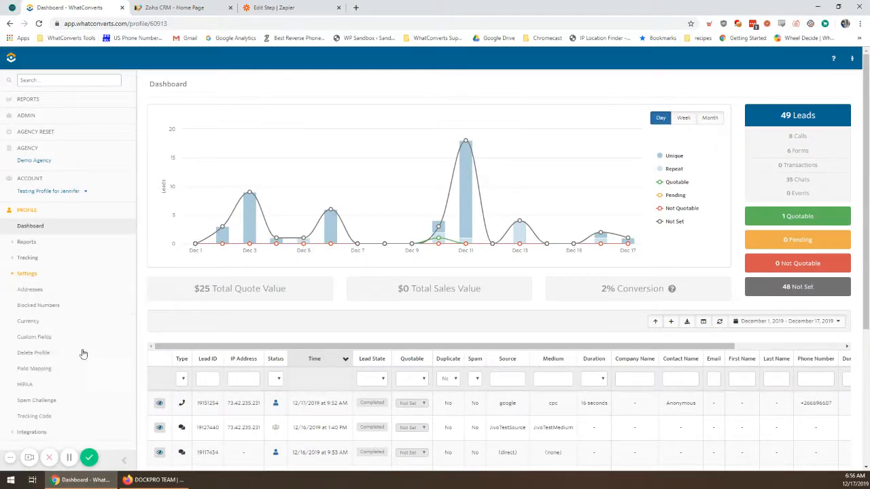
pyautogui.click(67, 370)
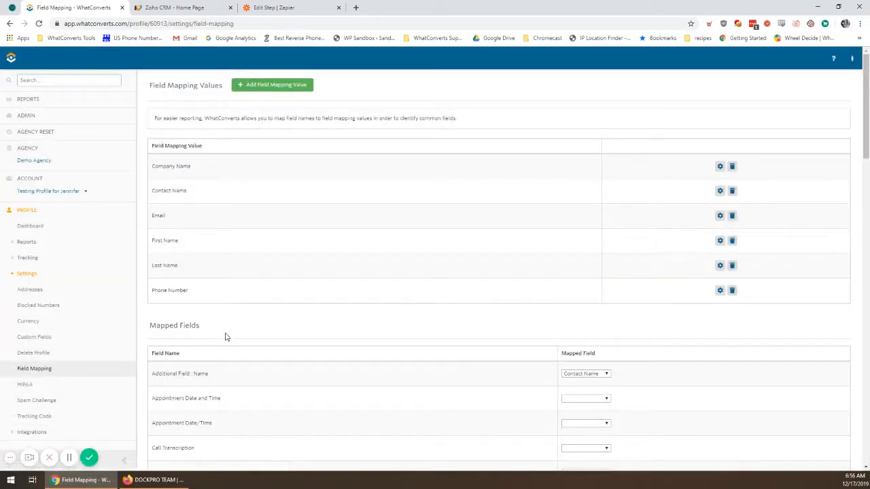
# Review the field mapping values and the mapped fields list, checking which value each field name is assigned, including Contact Name
pyautogui.scroll(-1, 226, 337)
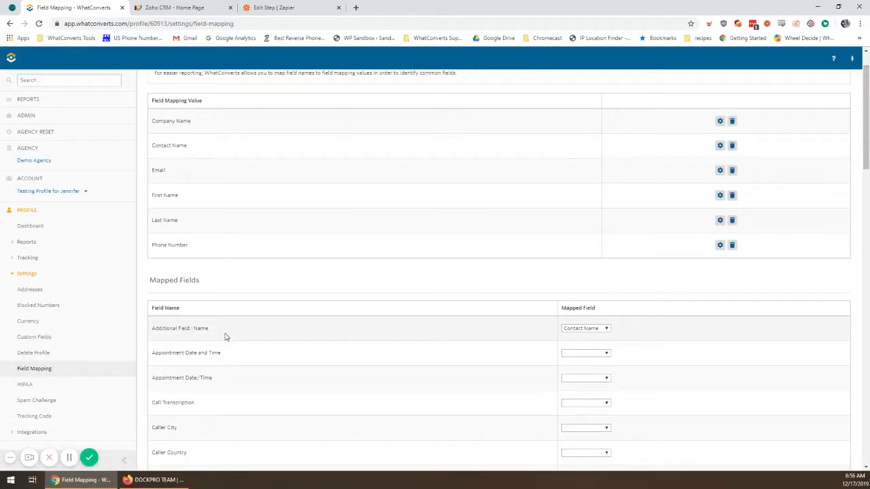
pyautogui.scroll(-3, 227, 337)
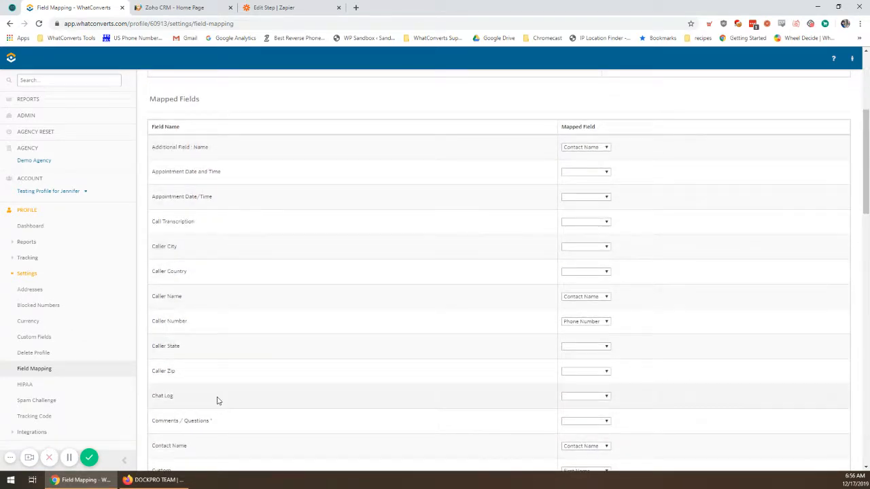
pyautogui.scroll(5, 218, 401)
pyautogui.scroll(-2, 290, 201)
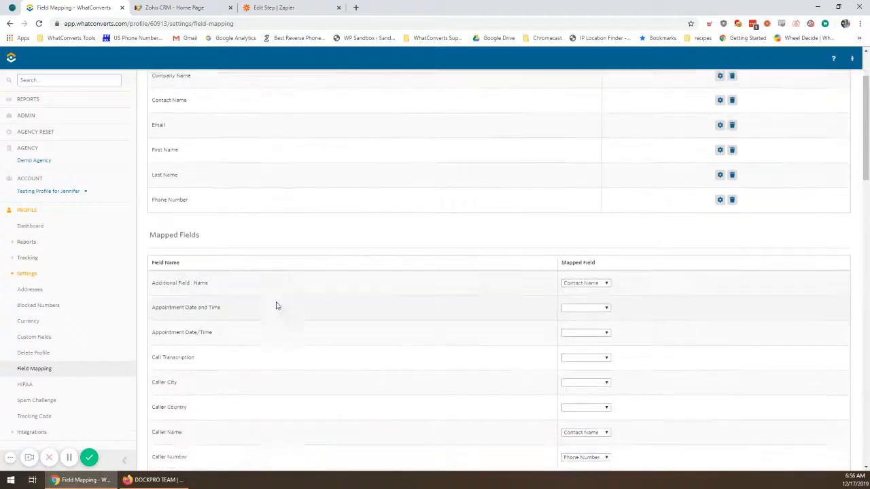
pyautogui.scroll(2, 276, 306)
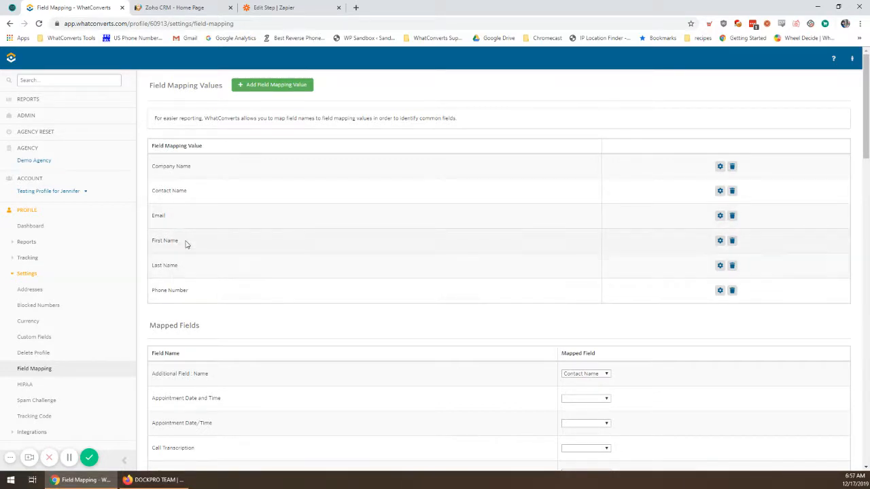
pyautogui.scroll(-2, 268, 347)
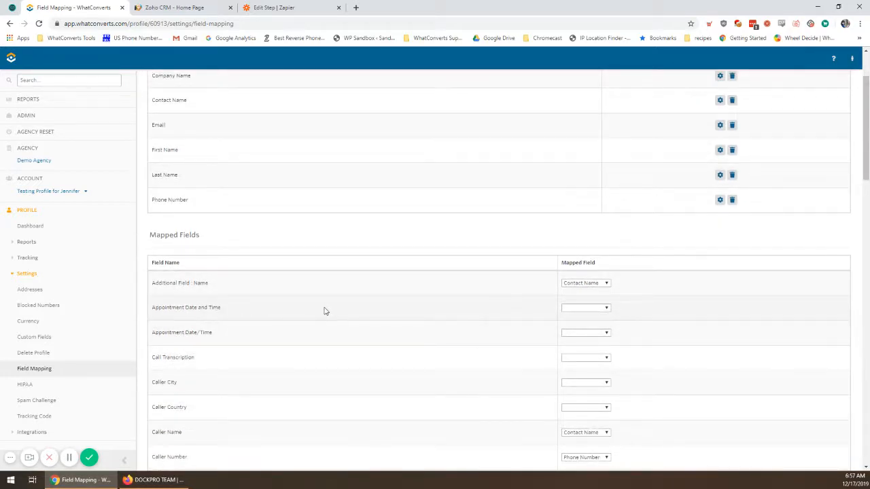
pyautogui.scroll(-1, 324, 311)
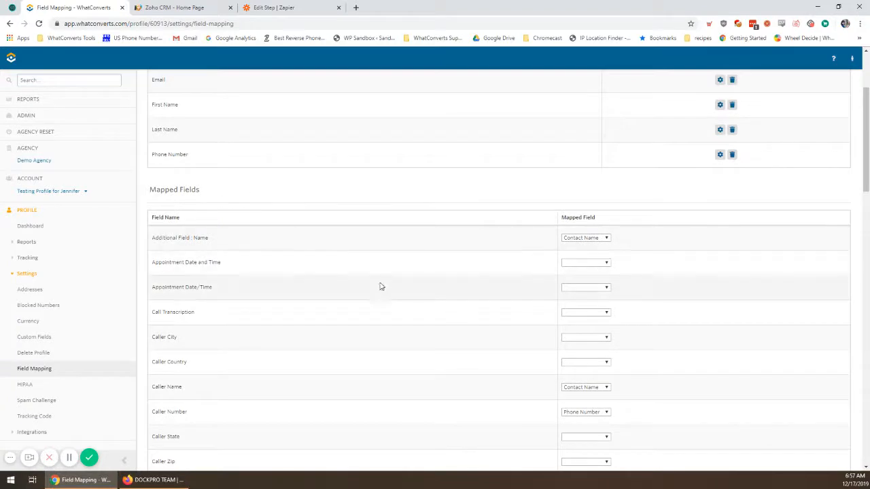
pyautogui.scroll(-2, 381, 286)
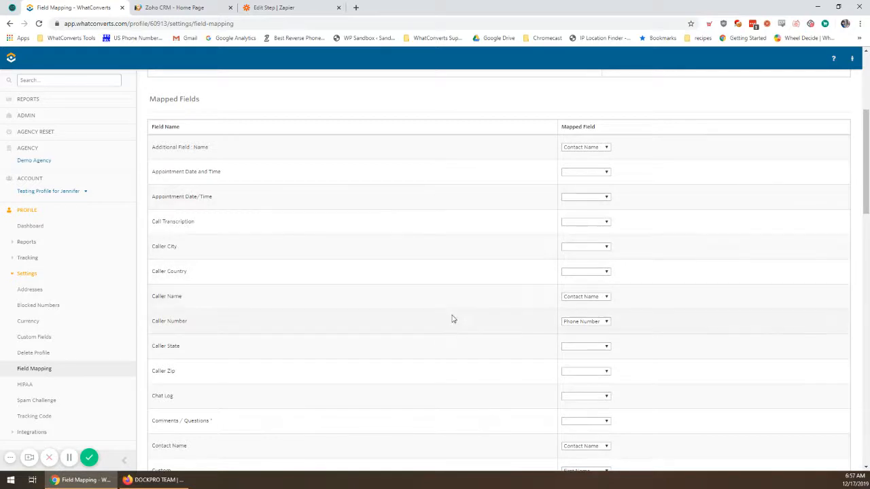
pyautogui.scroll(-1, 445, 346)
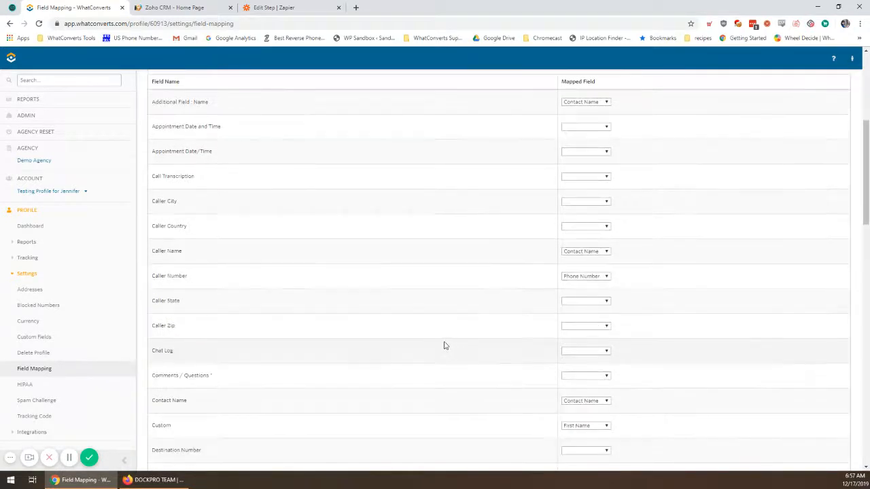
pyautogui.scroll(-1, 400, 333)
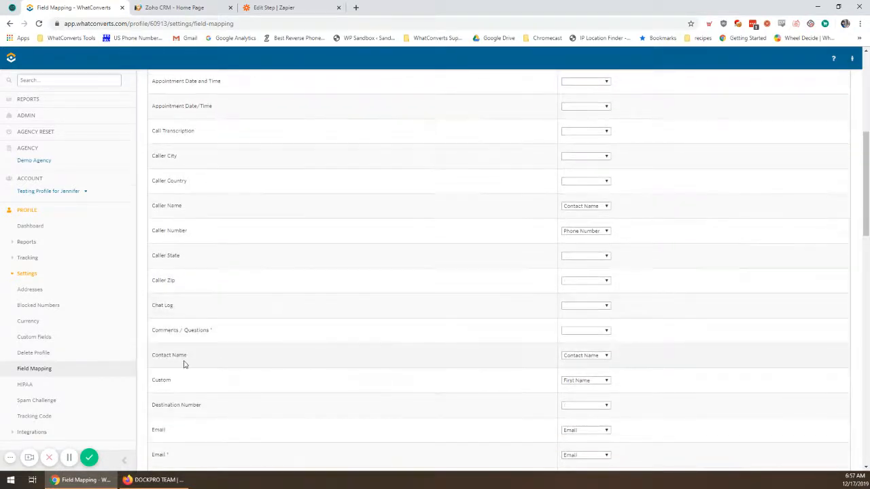
pyautogui.click(586, 355)
pyautogui.click(631, 362)
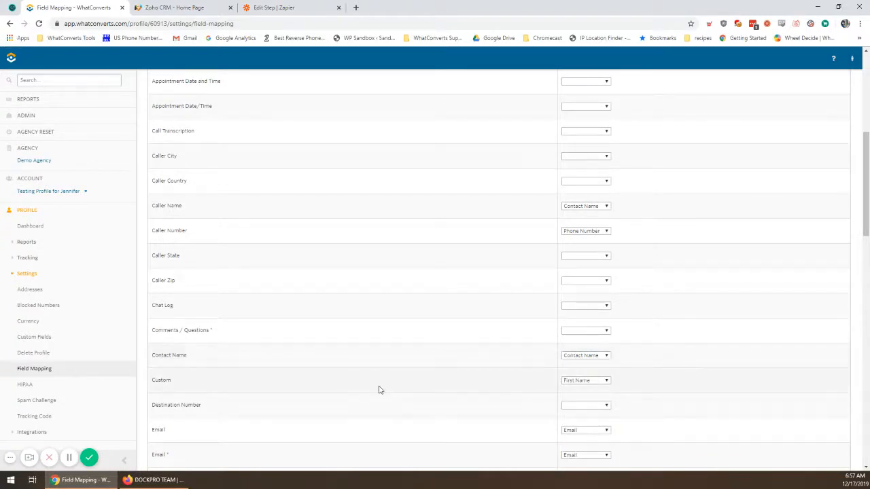
# Clear the mapping of the Custom field so that it is assigned to no value
pyautogui.scroll(-2, 373, 386)
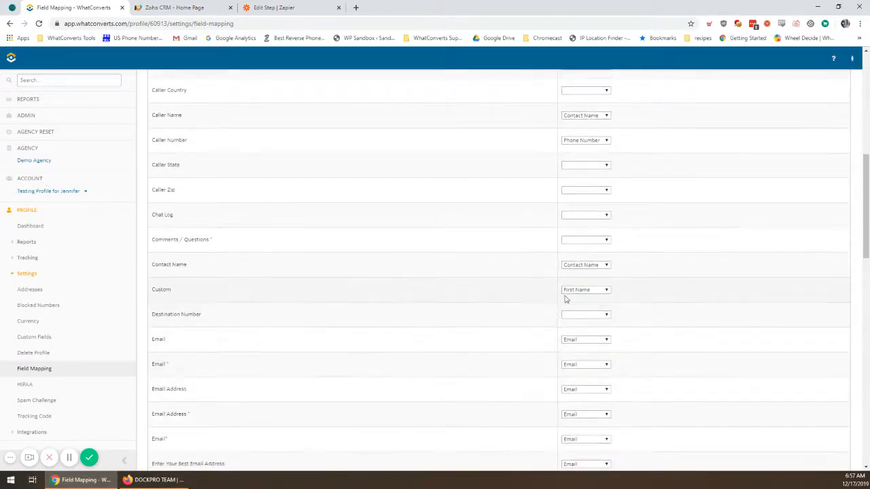
pyautogui.scroll(-1, 547, 294)
pyautogui.click(579, 244)
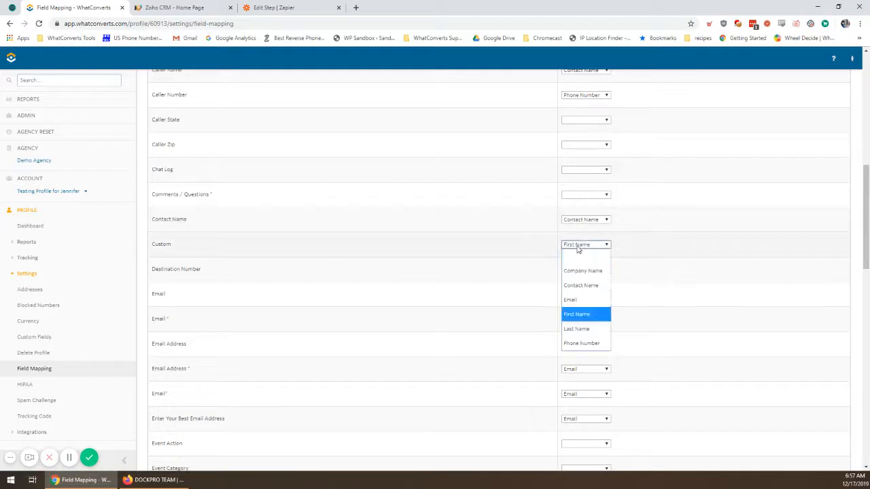
pyautogui.click(564, 253)
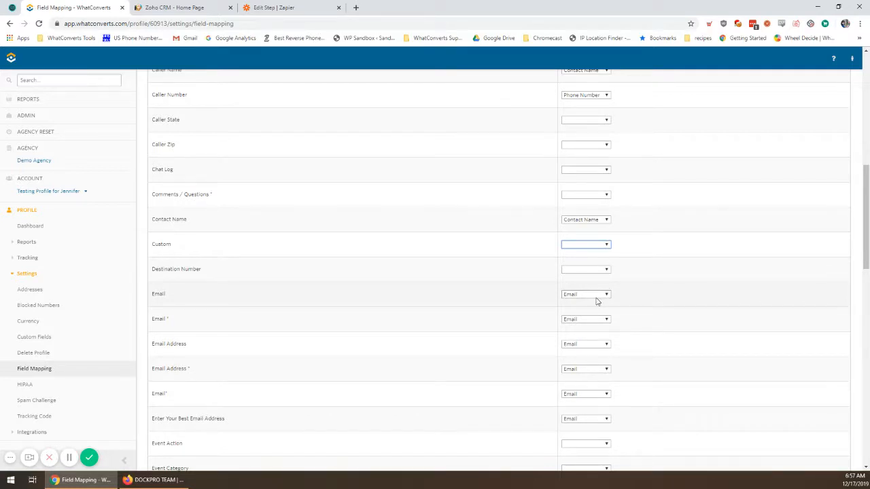
# Map the Name First field to First Name and the Name Last field to Last Name
pyautogui.scroll(-2, 597, 301)
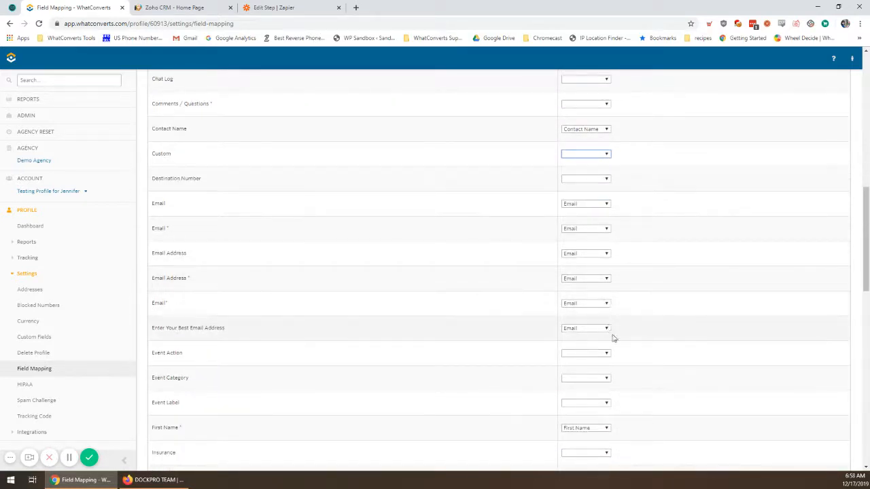
pyautogui.scroll(-2, 569, 359)
pyautogui.scroll(-1, 606, 389)
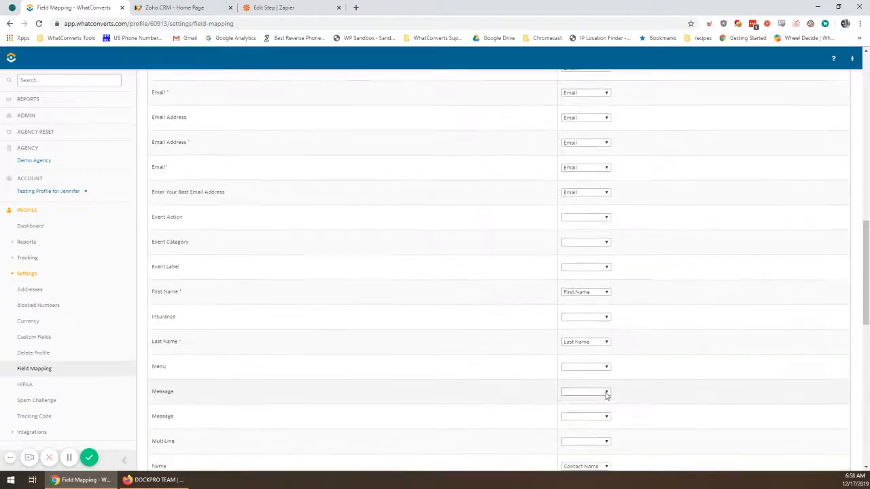
pyautogui.scroll(-2, 607, 396)
pyautogui.scroll(-1, 607, 396)
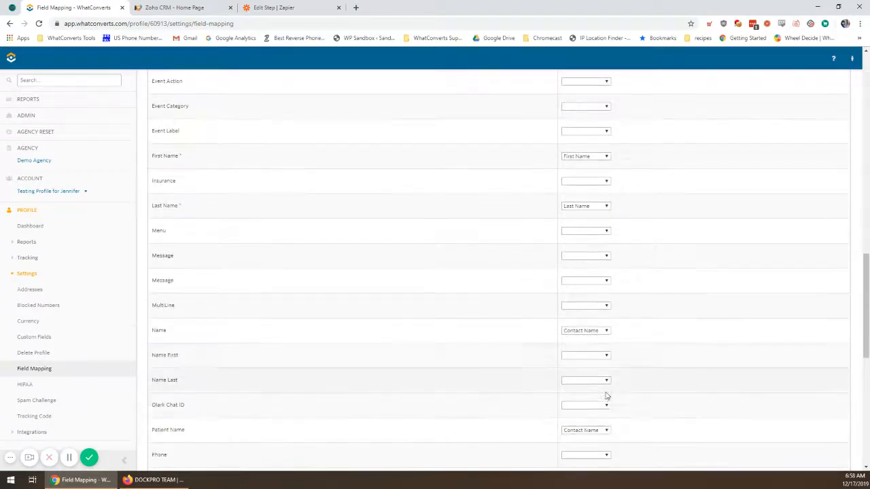
pyautogui.click(603, 355)
pyautogui.click(593, 428)
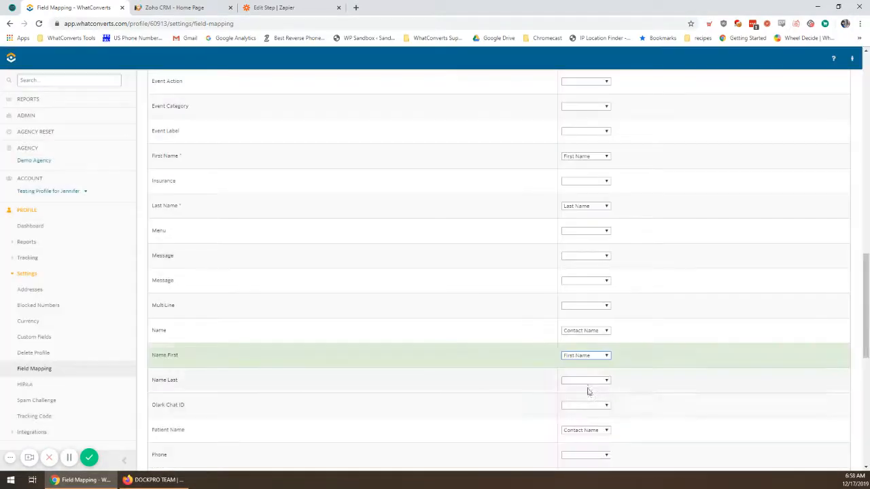
pyautogui.click(589, 380)
pyautogui.click(592, 353)
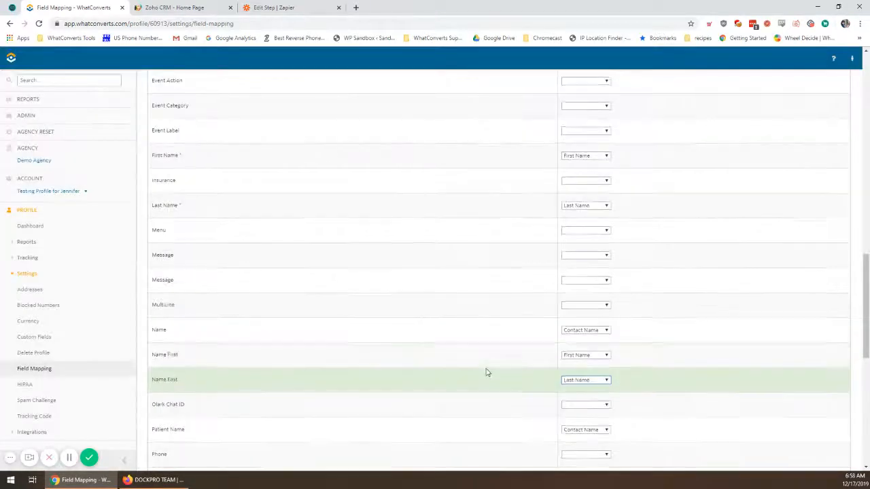
# Map the Phone field to the Phone Number value
pyautogui.scroll(-3, 485, 371)
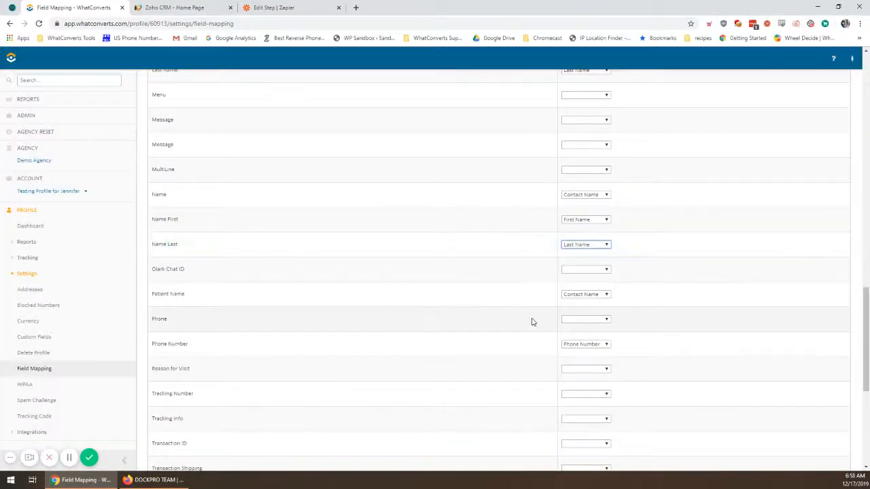
pyautogui.click(585, 320)
pyautogui.click(586, 417)
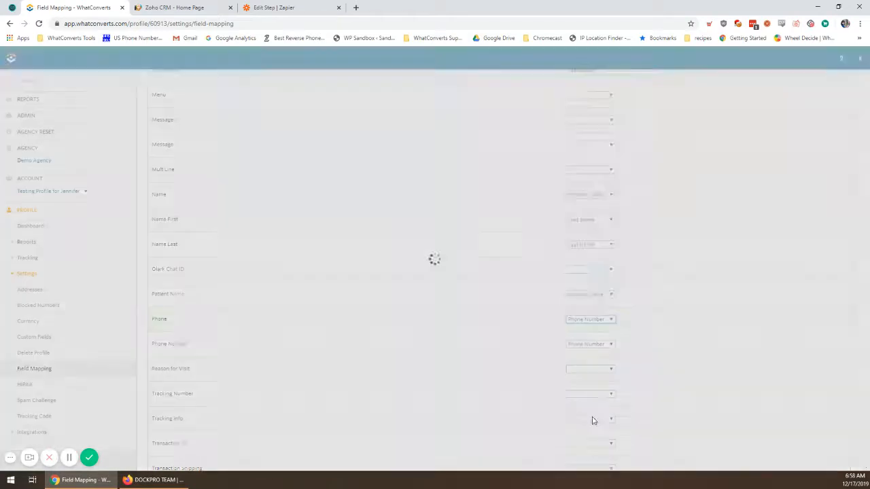
# Map the lowercase email field to Email and check the remaining mapped fields
pyautogui.scroll(-2, 523, 392)
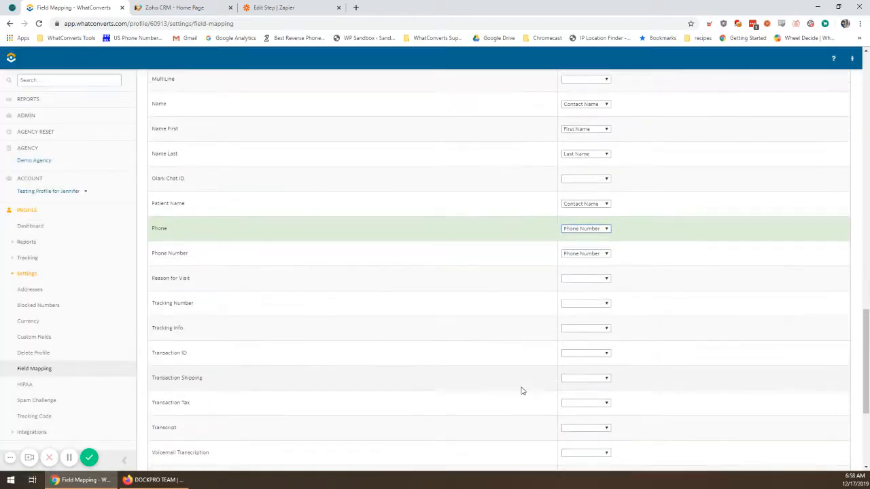
pyautogui.scroll(-2, 522, 391)
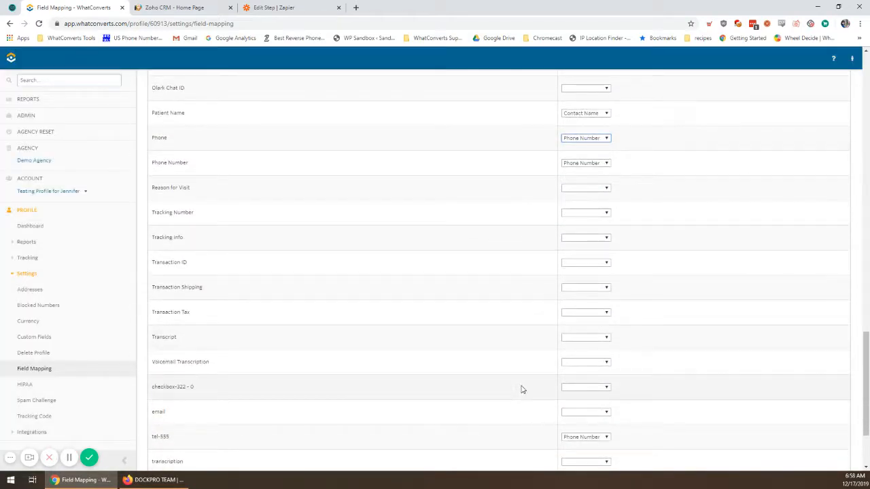
pyautogui.scroll(-1, 521, 388)
pyautogui.click(605, 367)
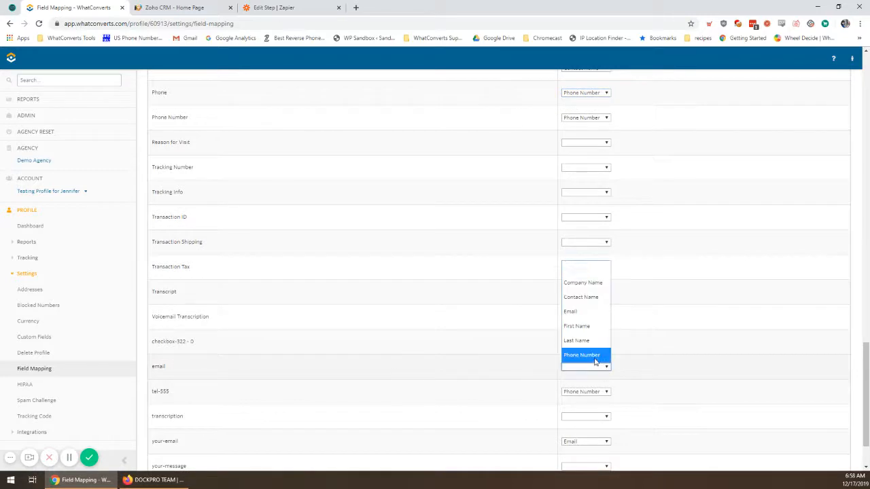
pyautogui.click(578, 312)
pyautogui.scroll(-1, 591, 407)
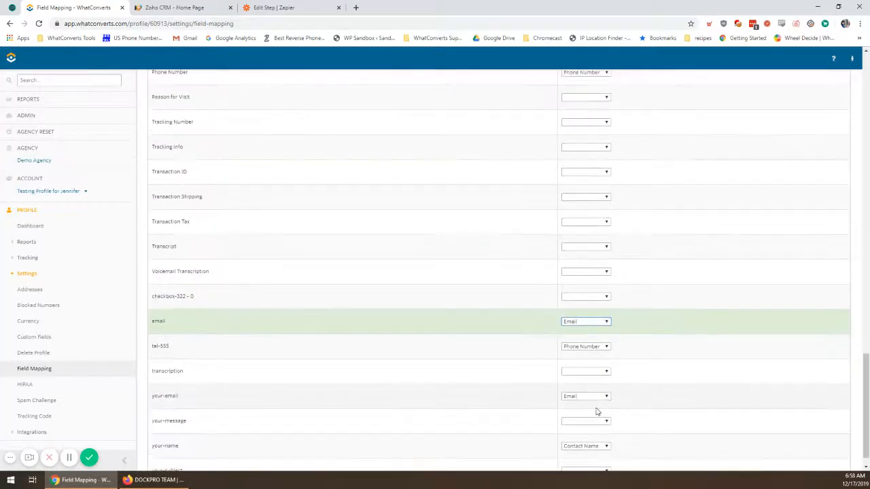
pyautogui.scroll(-1, 598, 411)
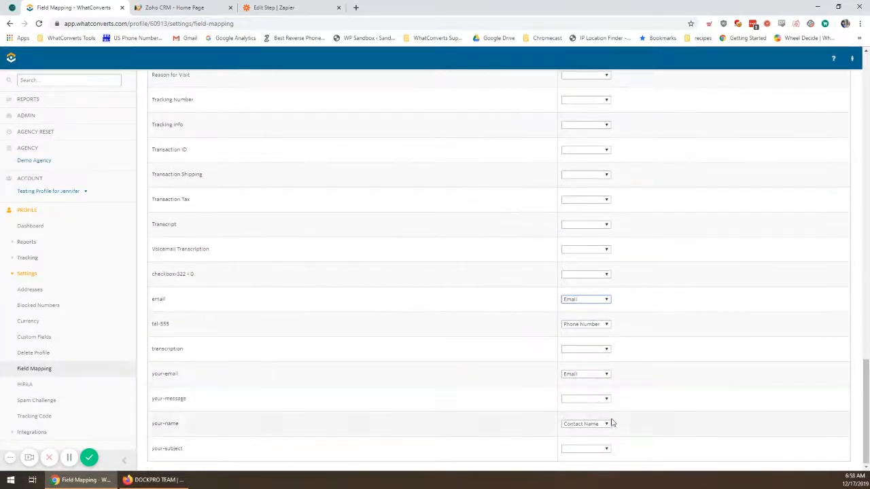
pyautogui.scroll(8, 435, 293)
pyautogui.scroll(7, 422, 301)
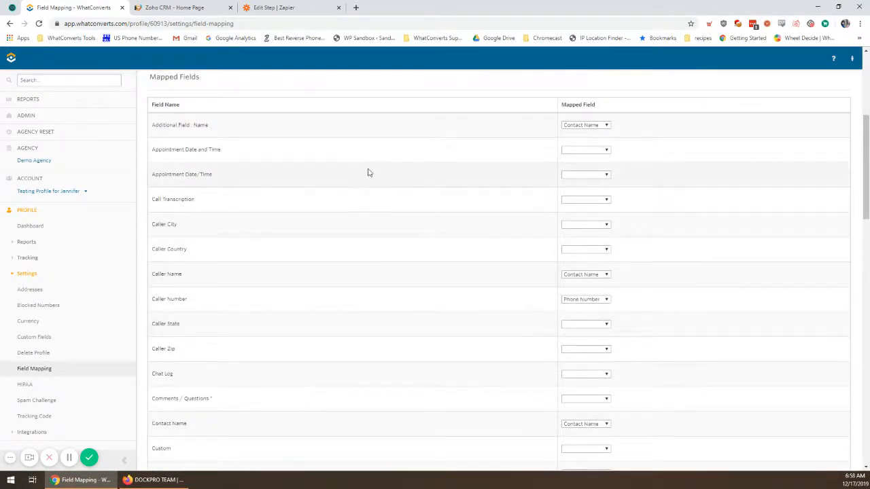
# Switch to the Zapier editor and name the zap "Zoho CRM Integration Video"
pyautogui.click(273, 7)
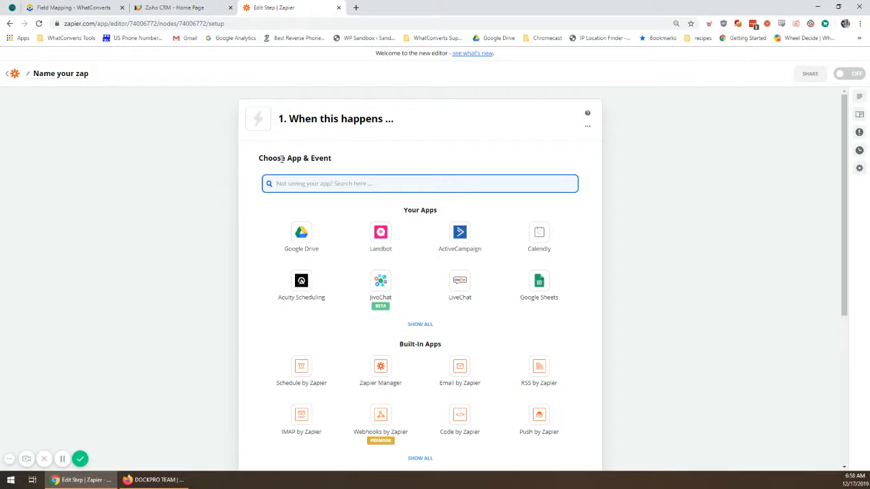
pyautogui.click(59, 75)
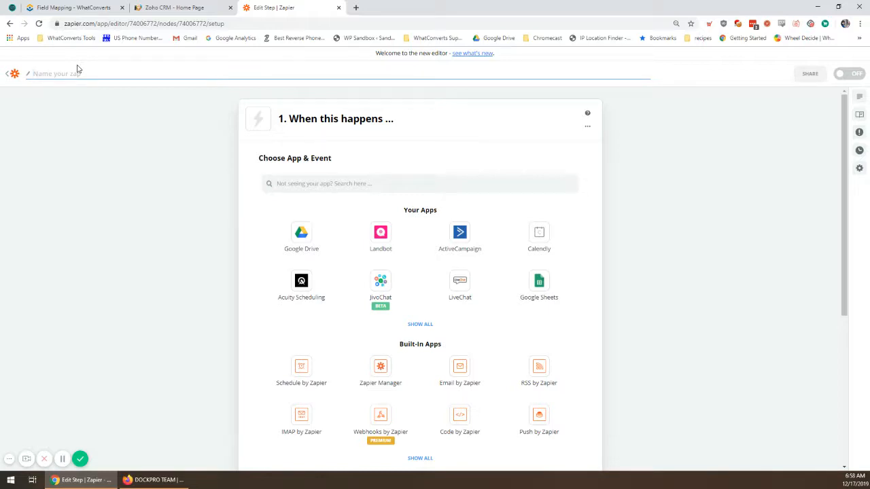
pyautogui.write('Zoho CRM Integration Video')
# Set WhatConverts as the zap's trigger app with the New Lead event and continue to the account choice
pyautogui.click(340, 184)
pyautogui.write('whatc')
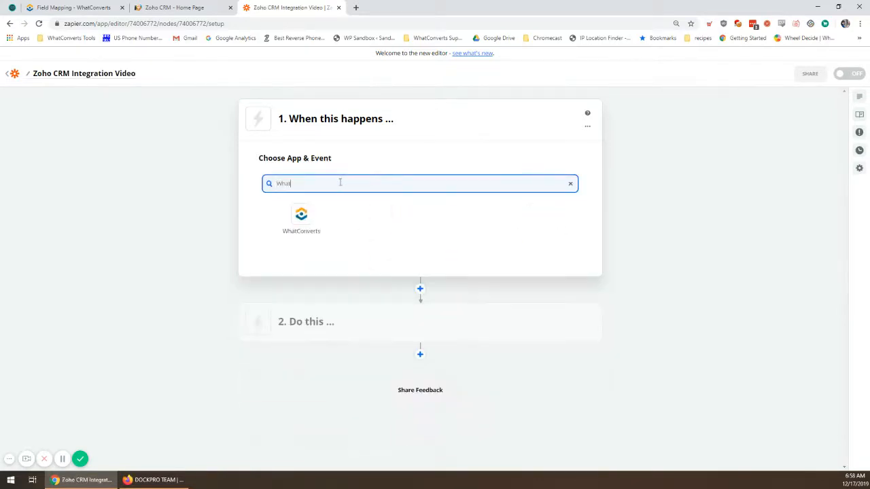
pyautogui.click(301, 216)
pyautogui.click(335, 235)
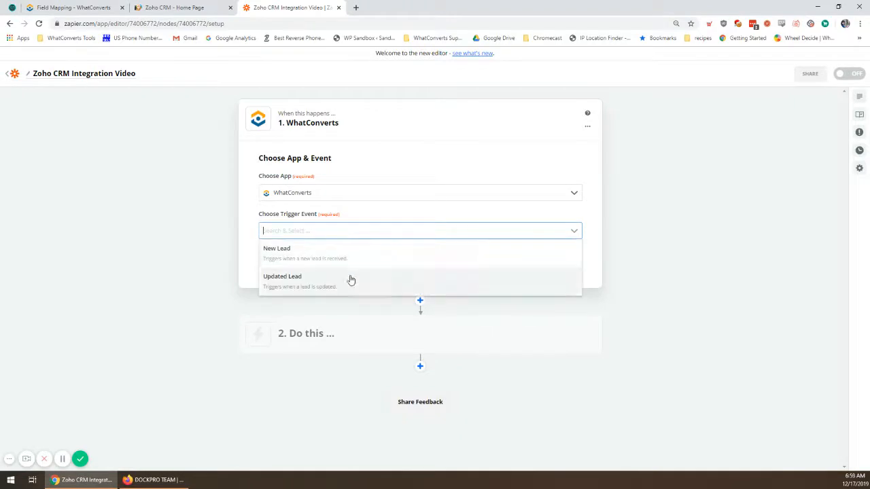
pyautogui.click(309, 265)
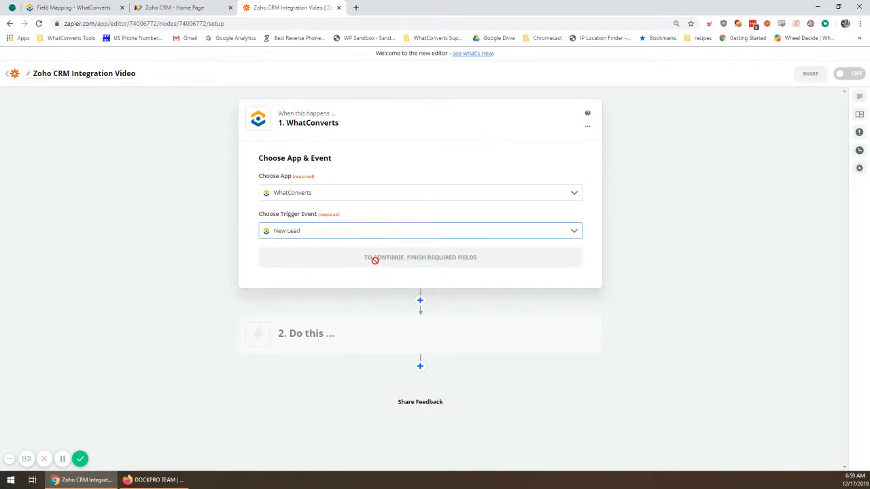
pyautogui.click(375, 262)
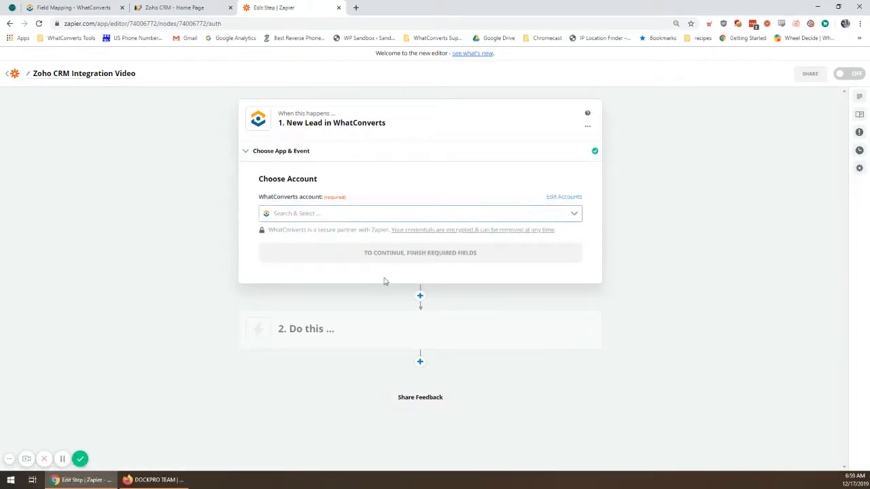
# Search the WhatConverts accounts, choose the testing account for the trigger and continue to the lead customization
pyautogui.click(339, 214)
pyautogui.write('jenn')
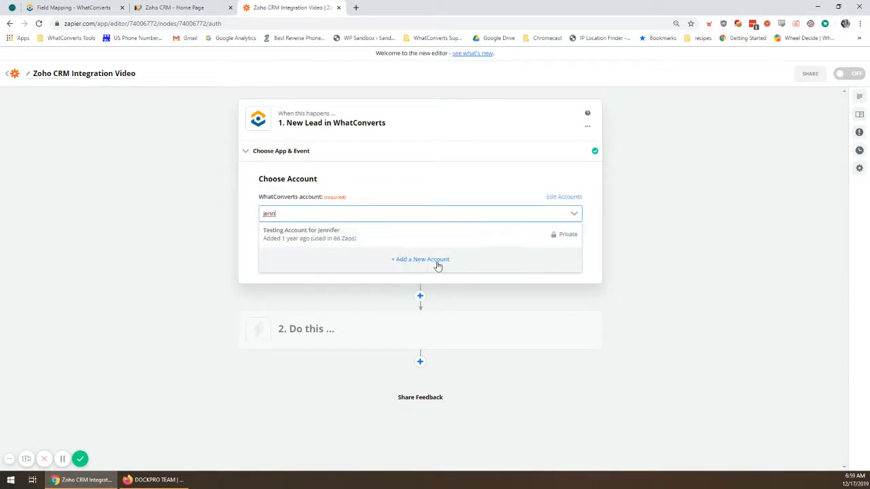
pyautogui.click(373, 237)
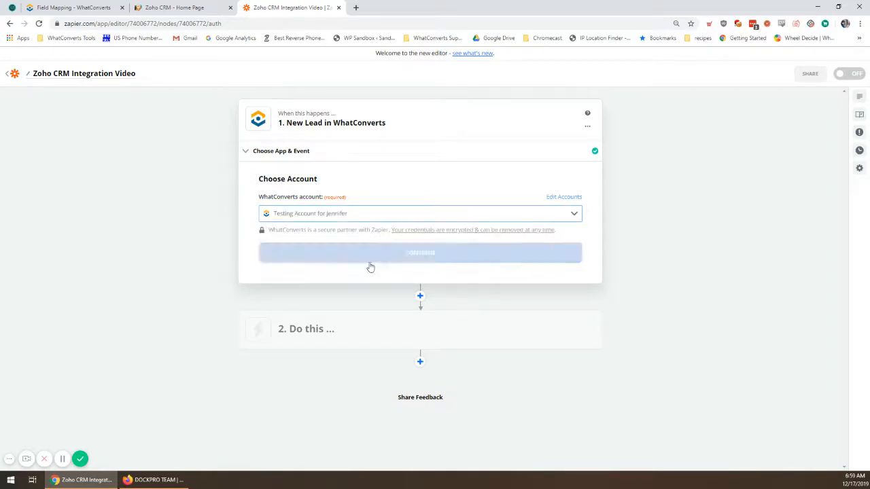
pyautogui.click(365, 256)
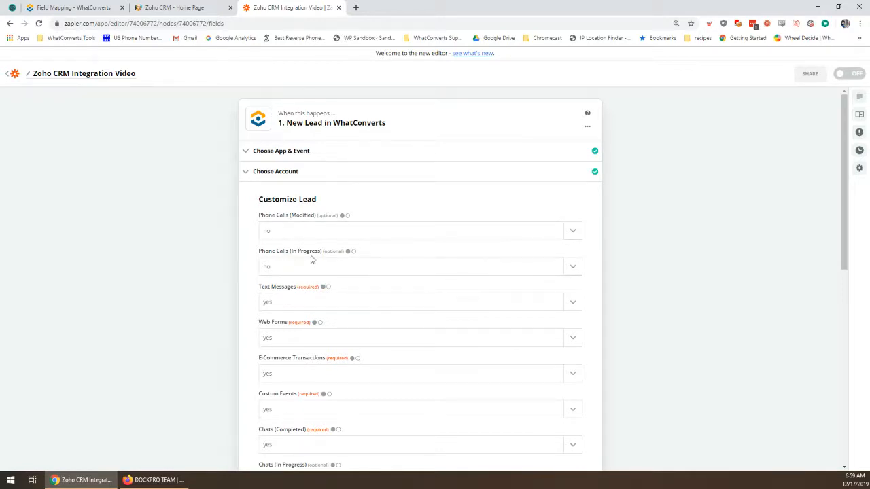
# Set the Text Messages lead type to no in the trigger's lead customization
pyautogui.scroll(-1, 307, 301)
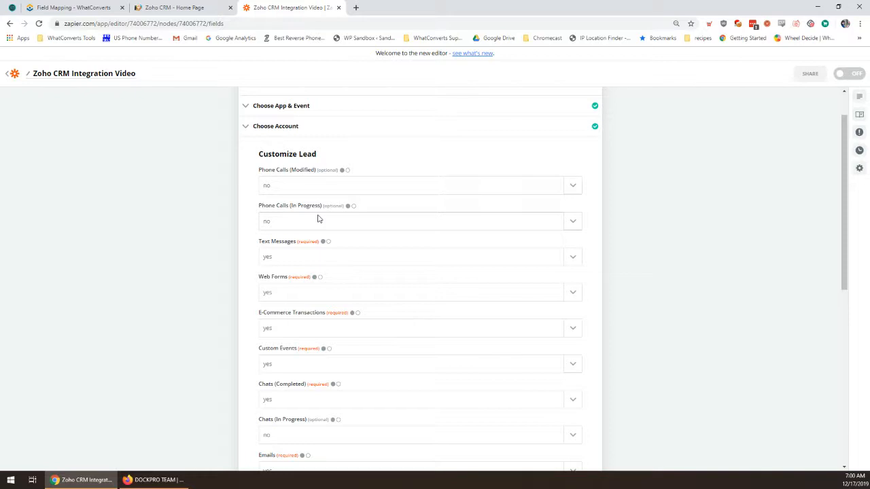
pyautogui.scroll(-1, 318, 221)
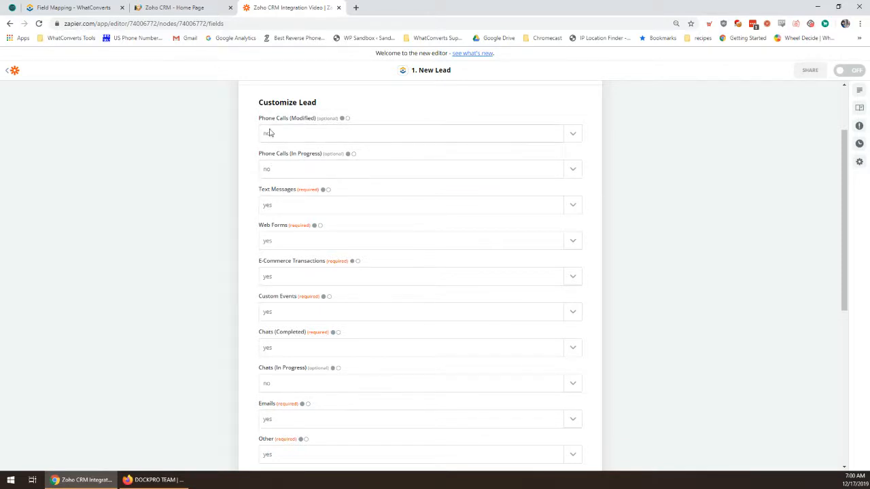
pyautogui.scroll(-1, 310, 216)
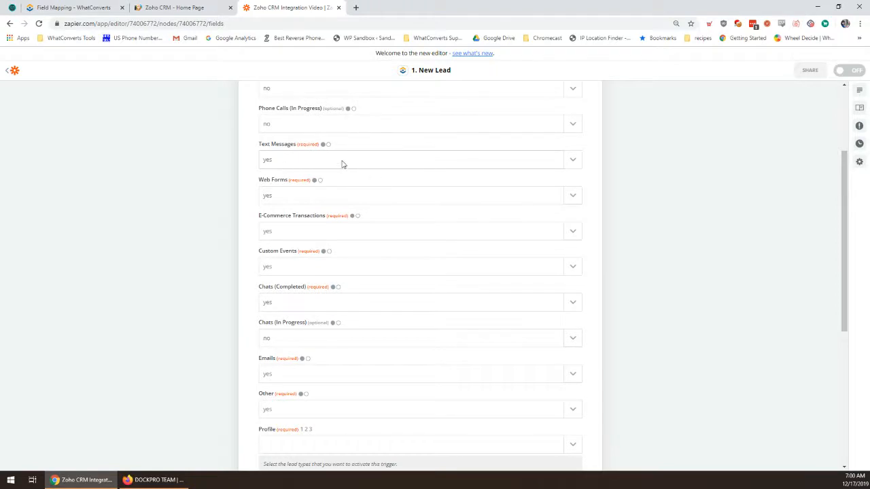
pyautogui.click(343, 164)
pyautogui.click(309, 213)
pyautogui.scroll(-1, 280, 164)
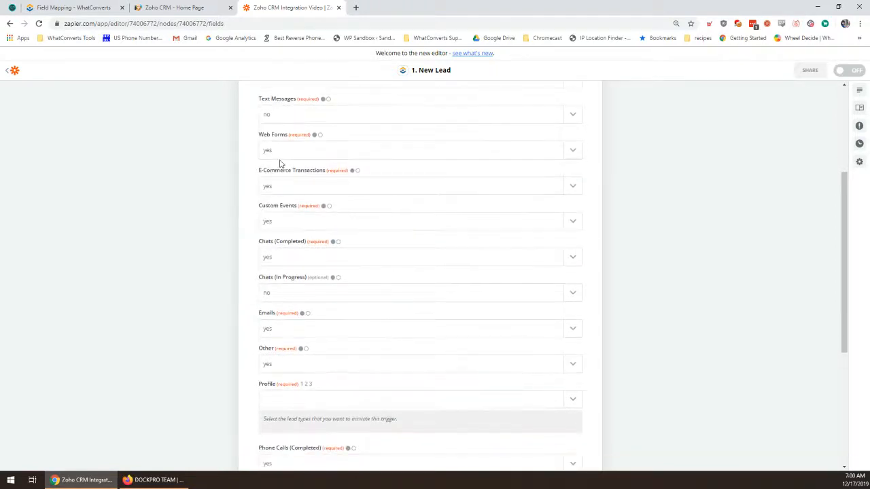
# Set the E-Commerce Transactions and Custom Events lead types to no
pyautogui.click(270, 190)
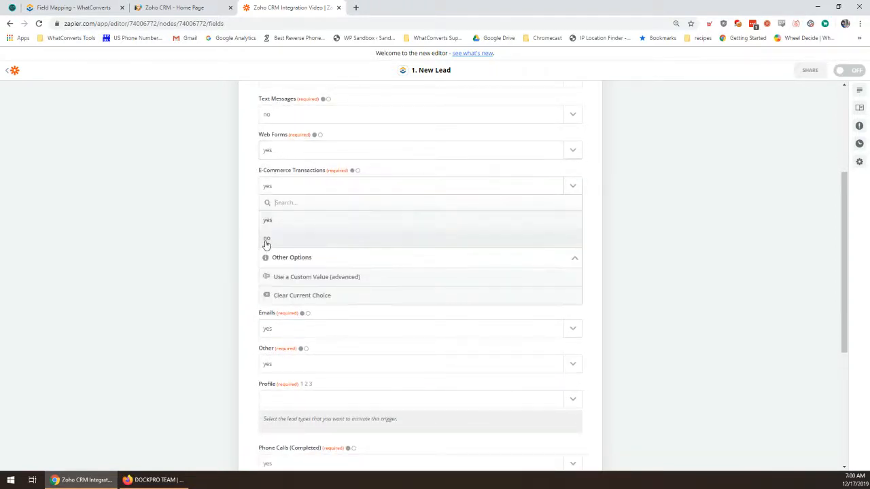
pyautogui.click(266, 241)
pyautogui.scroll(-1, 299, 224)
pyautogui.click(297, 178)
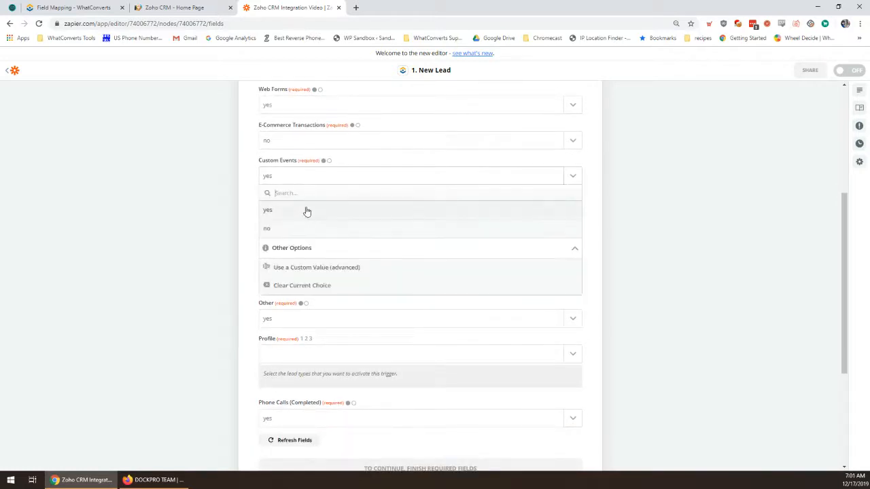
pyautogui.click(293, 228)
pyautogui.click(323, 216)
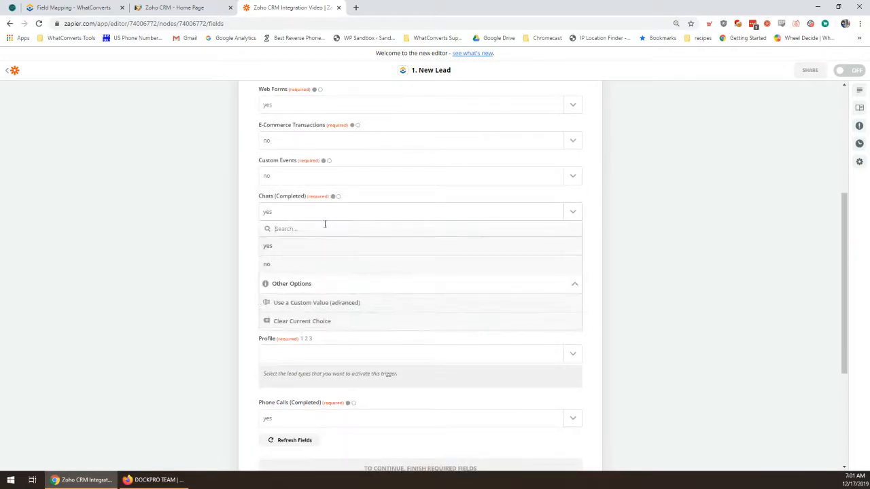
pyautogui.click(226, 222)
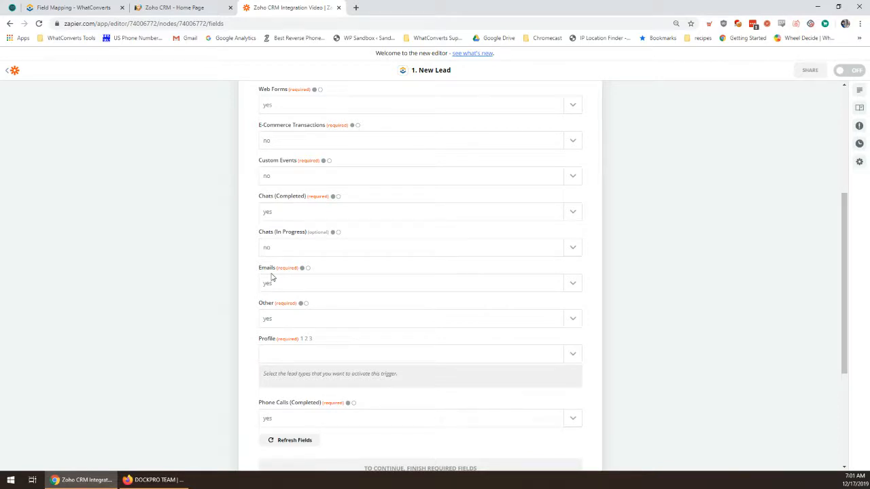
# Set the Emails and Other lead types to no
pyautogui.scroll(-1, 280, 291)
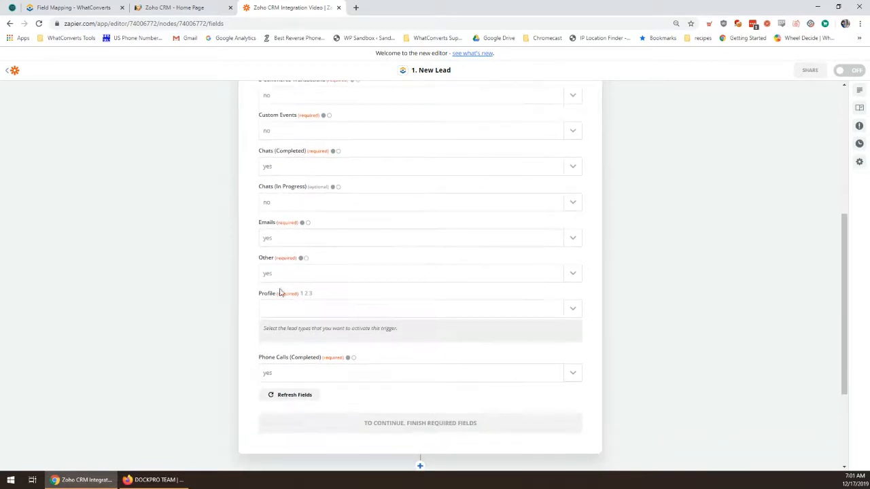
pyautogui.click(280, 239)
pyautogui.click(286, 291)
pyautogui.click(288, 275)
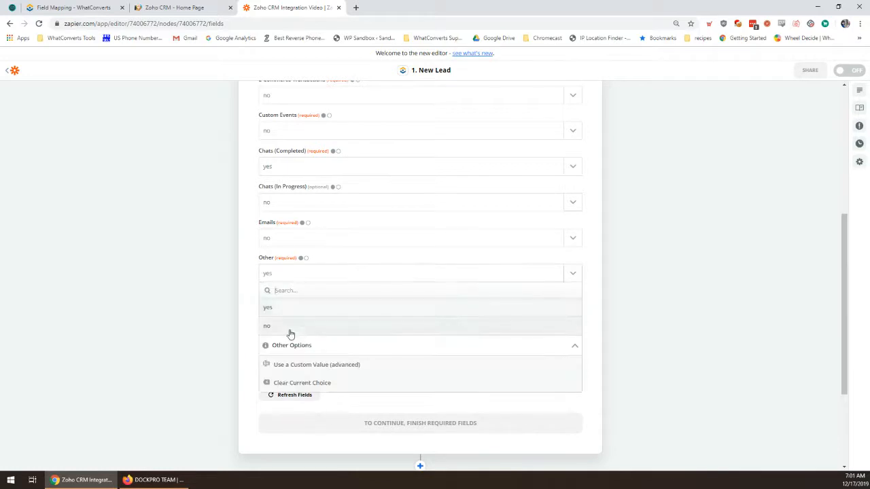
pyautogui.click(290, 327)
# Choose the testing profile as the trigger's required Profile and continue to the trigger test
pyautogui.scroll(-2, 271, 286)
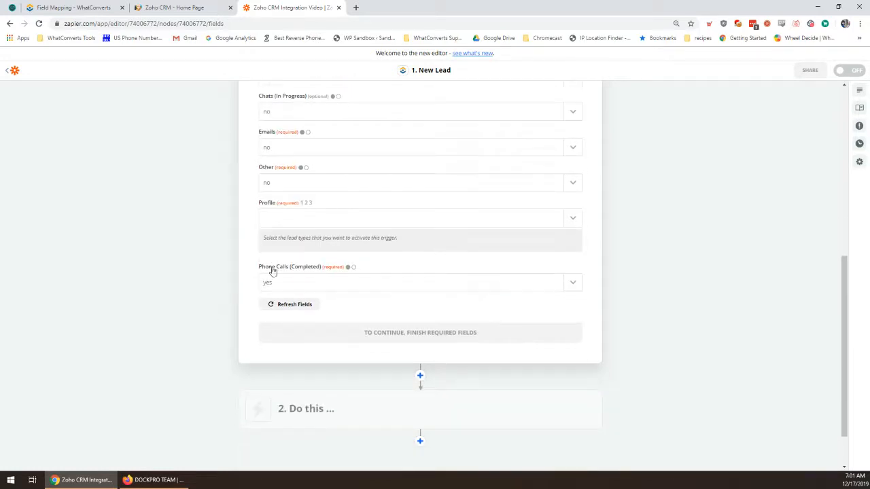
pyautogui.click(287, 226)
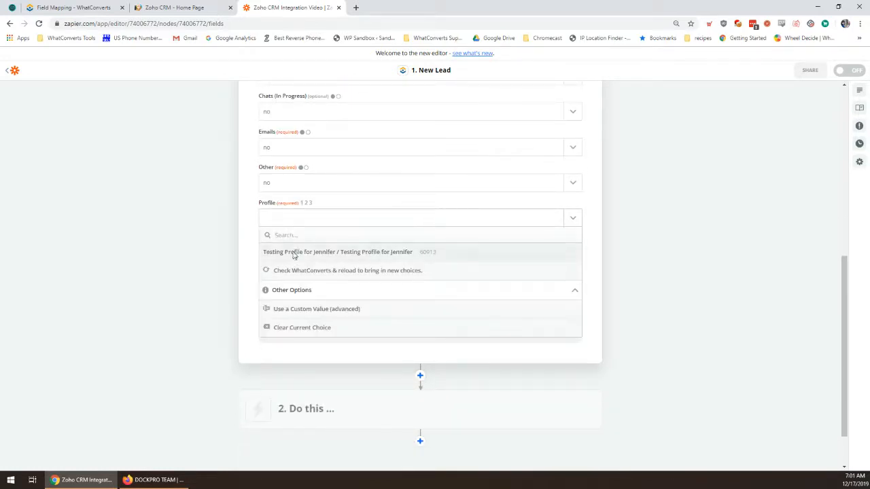
pyautogui.click(294, 252)
pyautogui.doubleClick(259, 269)
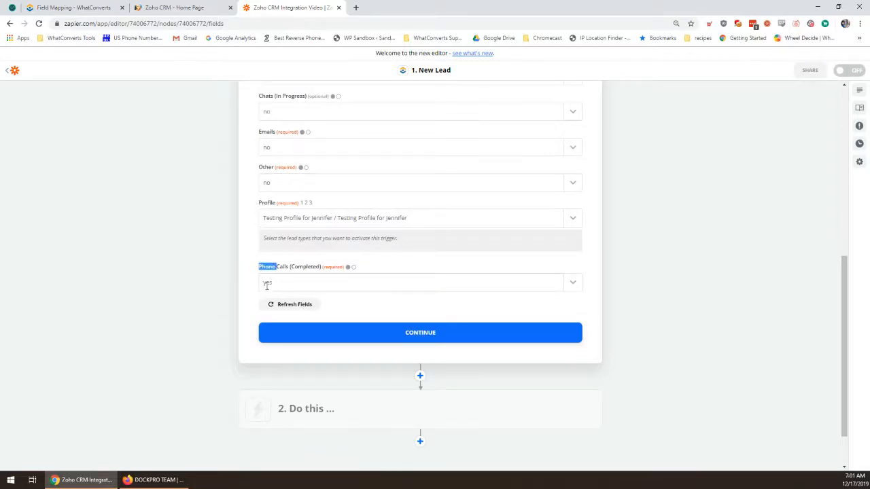
pyautogui.click(358, 334)
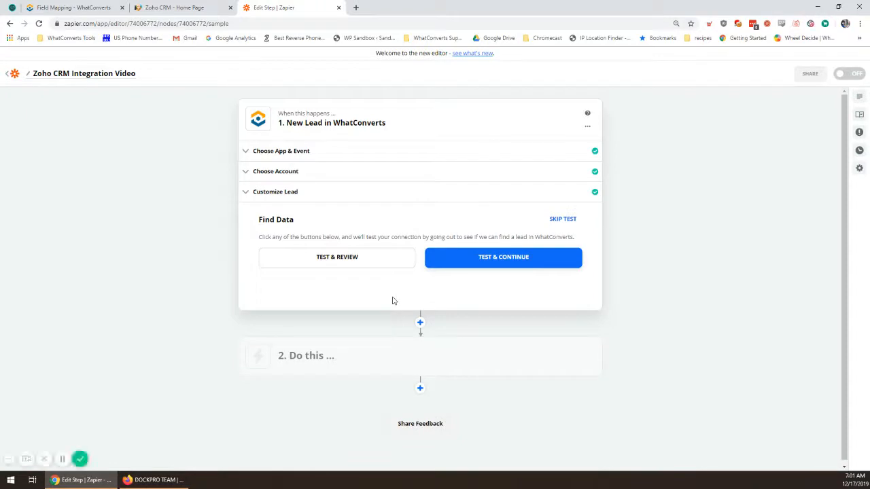
# Test the New Lead trigger and review the field values of sample Lead A
pyautogui.click(370, 258)
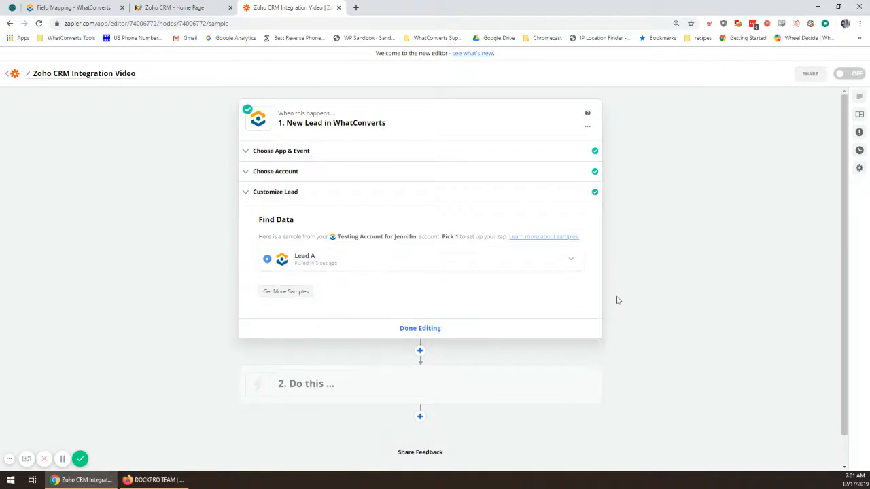
pyautogui.click(571, 261)
pyautogui.scroll(-3, 435, 293)
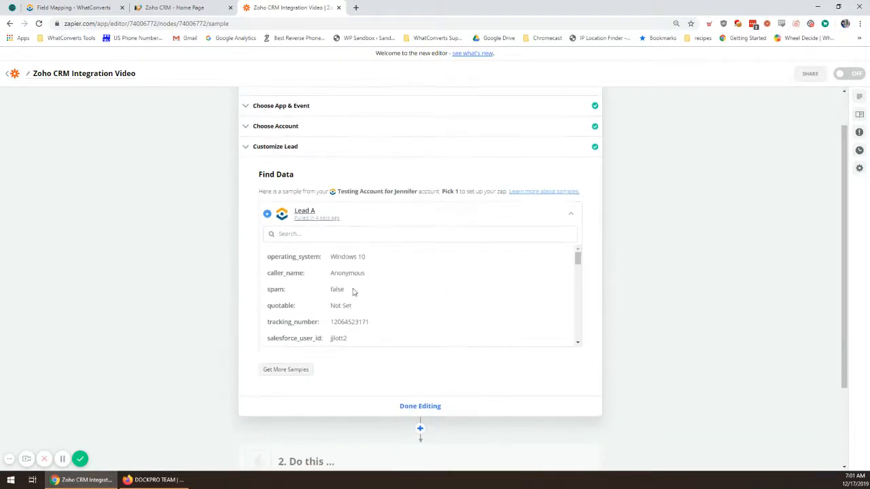
pyautogui.scroll(-5, 420, 304)
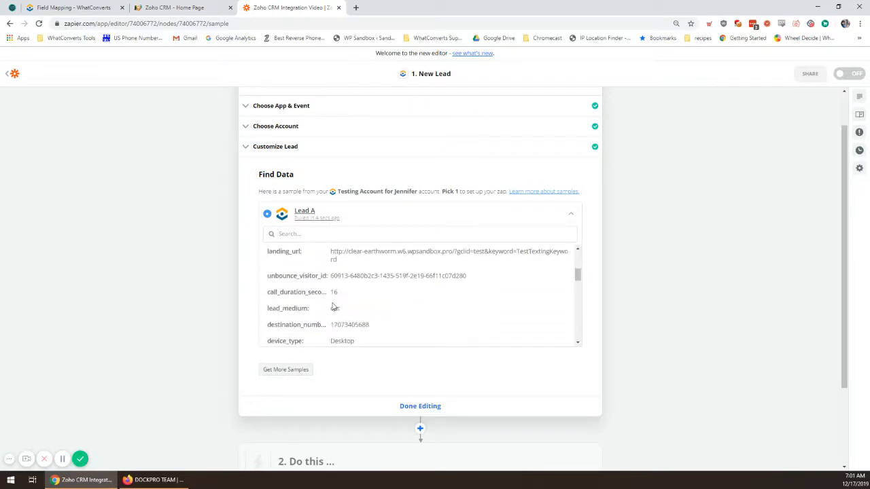
pyautogui.scroll(1, 344, 320)
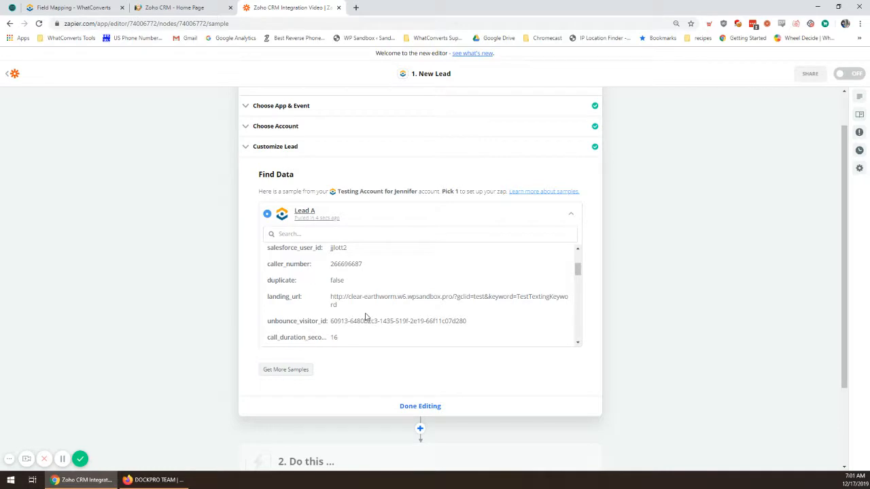
pyautogui.scroll(-1, 533, 309)
pyautogui.scroll(1, 534, 307)
pyautogui.click(572, 218)
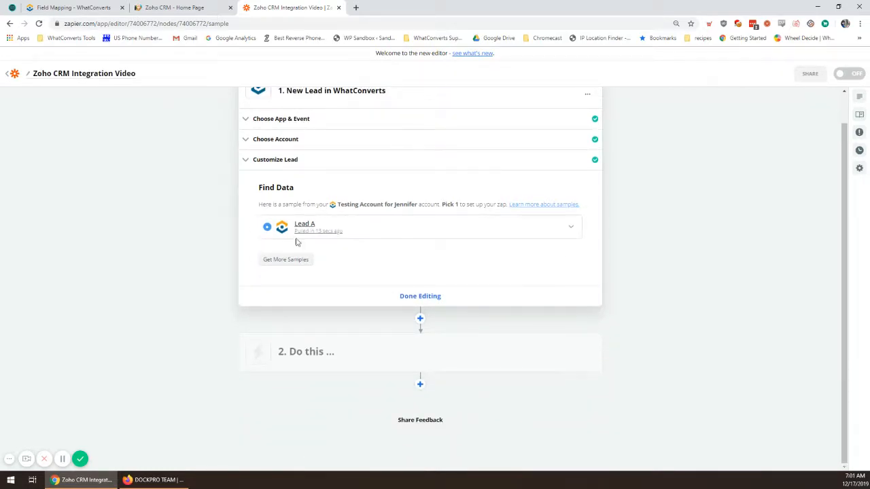
# Finish editing the trigger, set Zoho CRM as the action app with the Create Lead event and continue
pyautogui.click(421, 296)
pyautogui.click(359, 197)
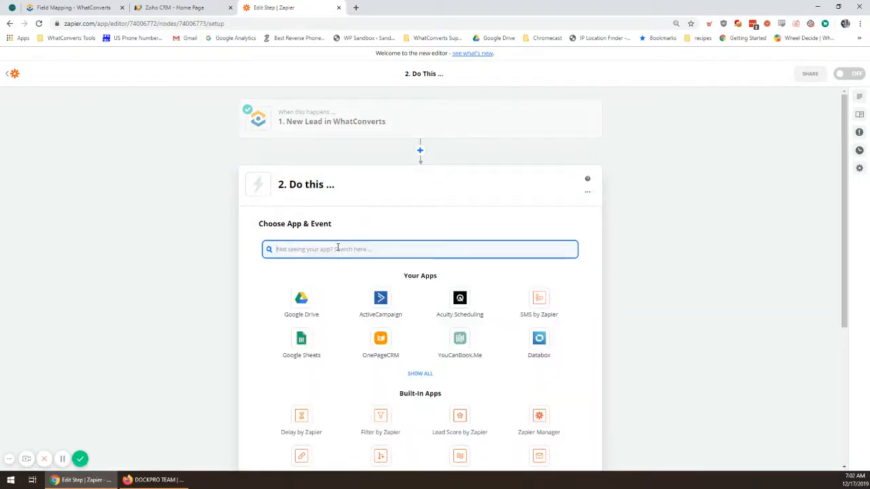
pyautogui.write('zoho')
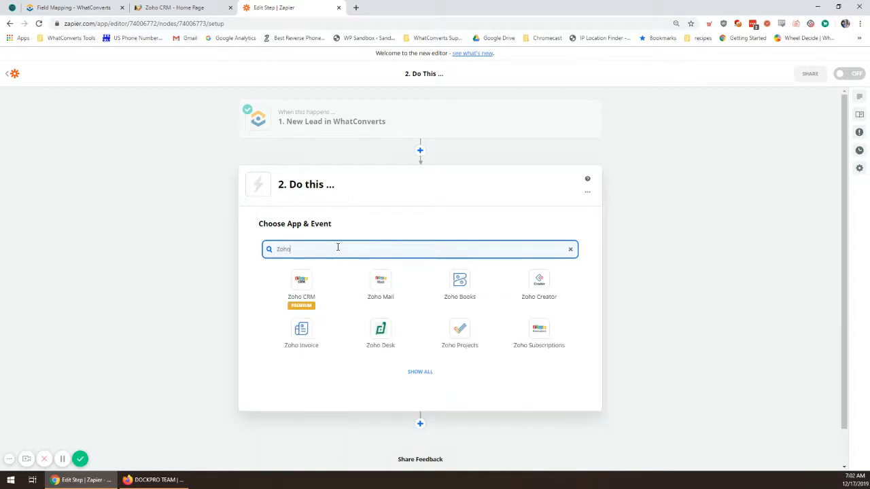
pyautogui.click(306, 284)
pyautogui.click(341, 295)
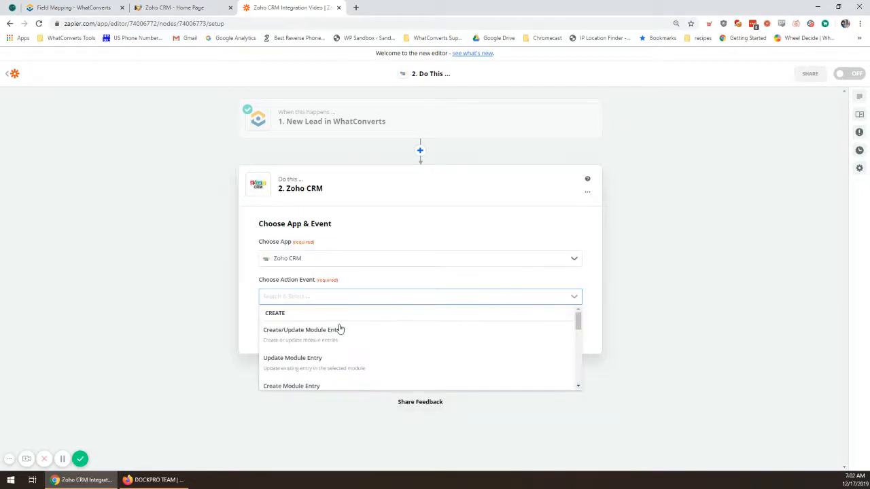
pyautogui.scroll(-2, 342, 337)
pyautogui.click(331, 375)
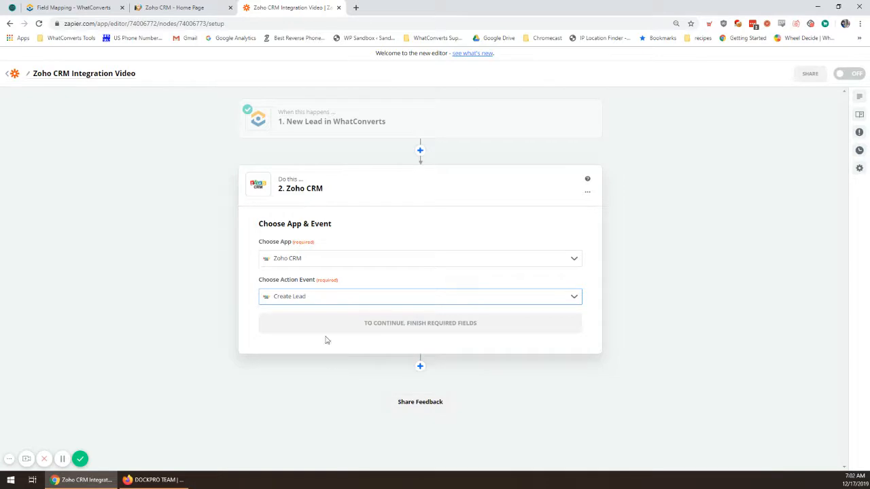
pyautogui.click(408, 326)
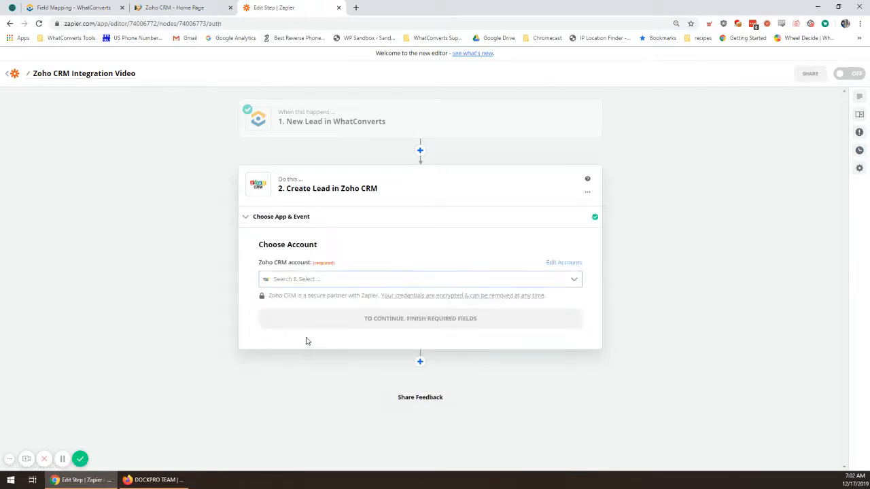
# Choose the third listed Zoho CRM account for the action and continue to the lead customization
pyautogui.click(573, 281)
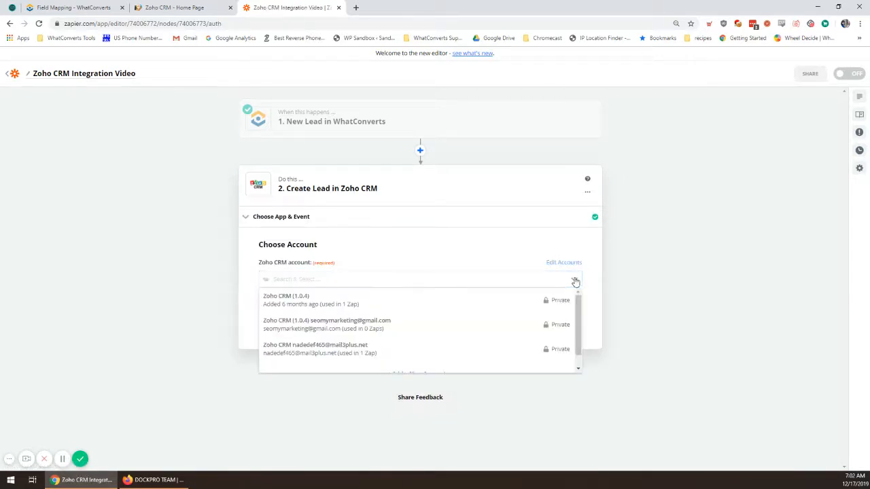
pyautogui.click(336, 355)
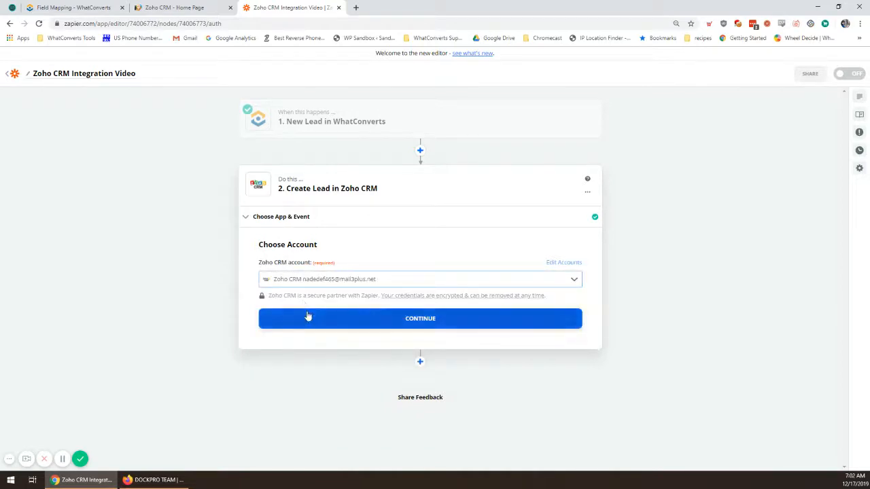
pyautogui.click(311, 317)
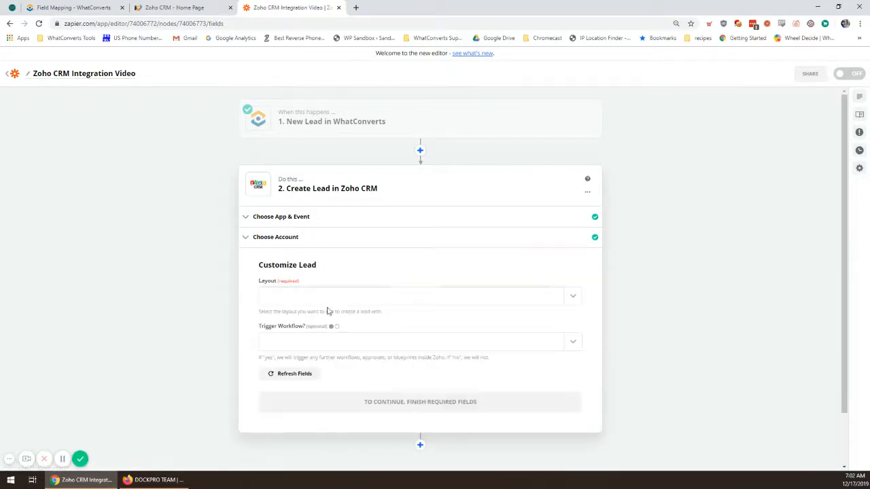
# Set the Layout of the created lead to Standard
pyautogui.scroll(-2, 341, 255)
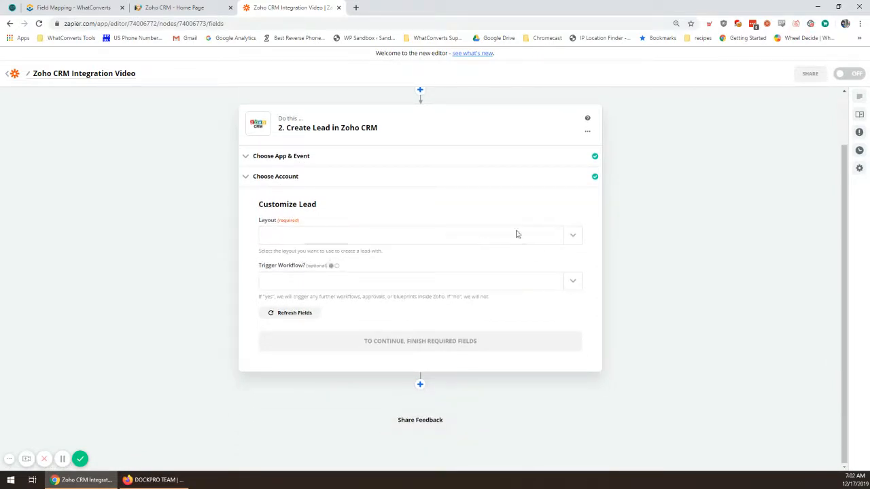
pyautogui.click(571, 241)
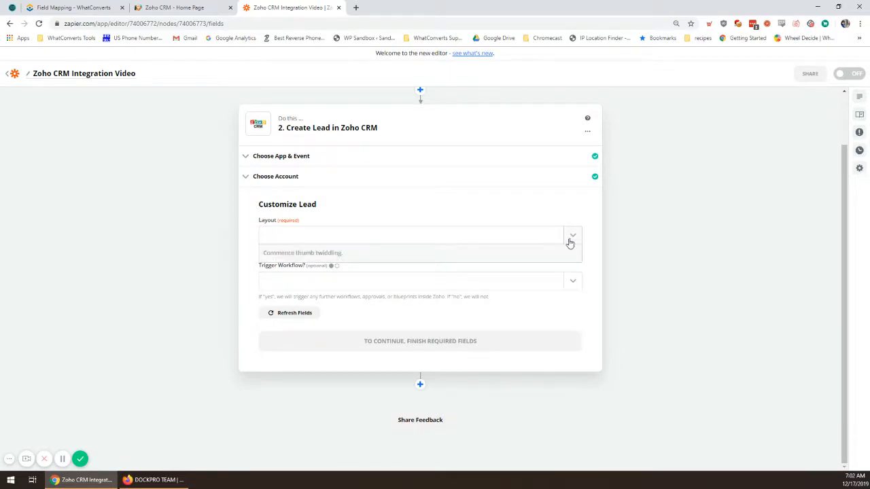
pyautogui.click(357, 272)
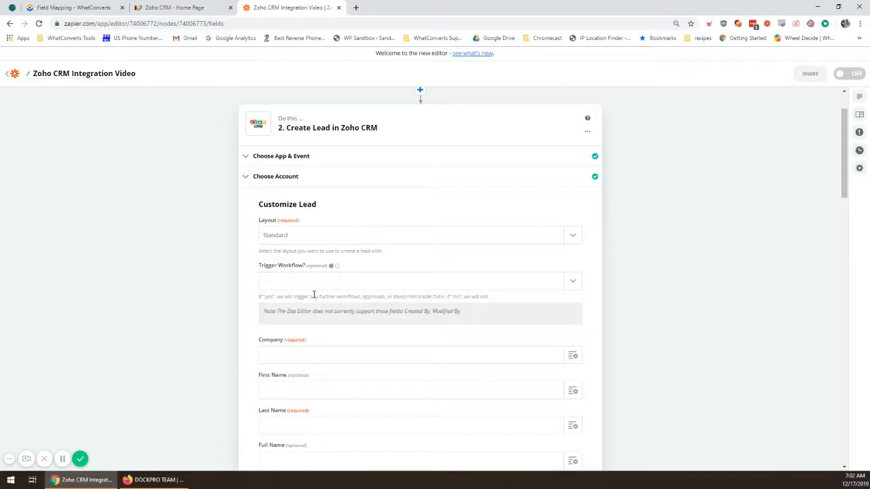
# Map the required Company field to the New Lead value Mapped Fields Contact Name
pyautogui.scroll(-2, 313, 240)
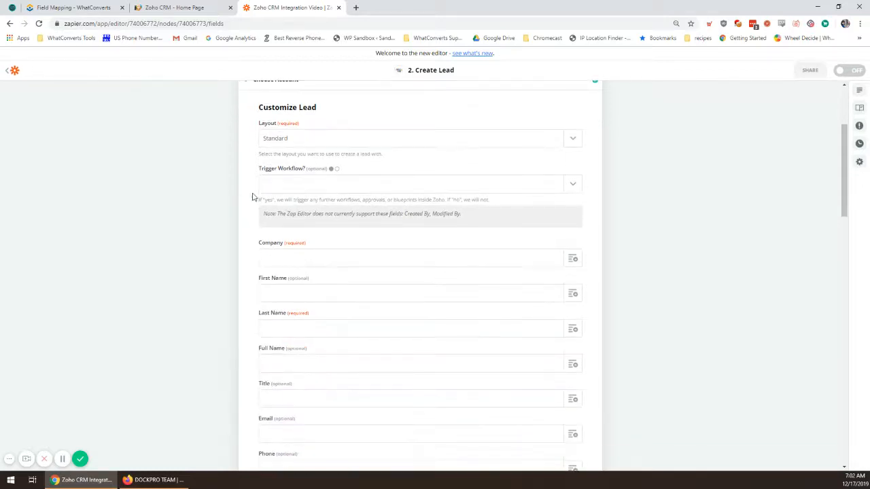
pyautogui.click(573, 258)
pyautogui.scroll(-2, 638, 267)
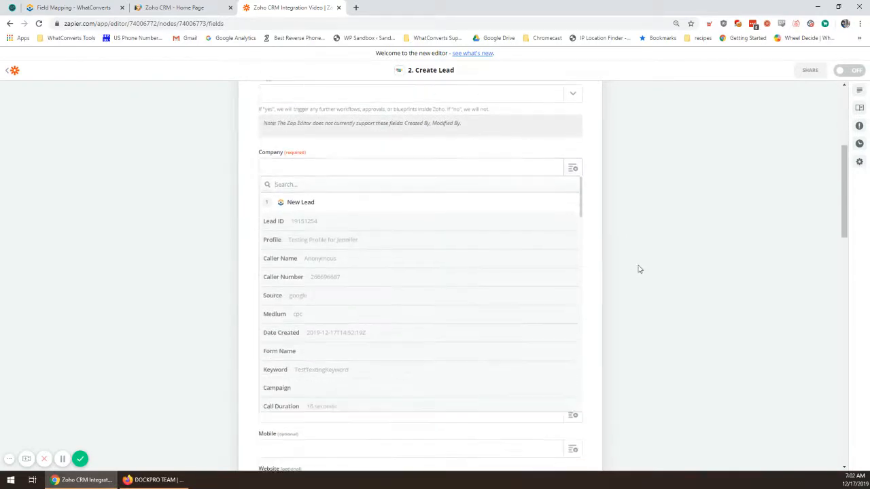
pyautogui.scroll(-1, 465, 257)
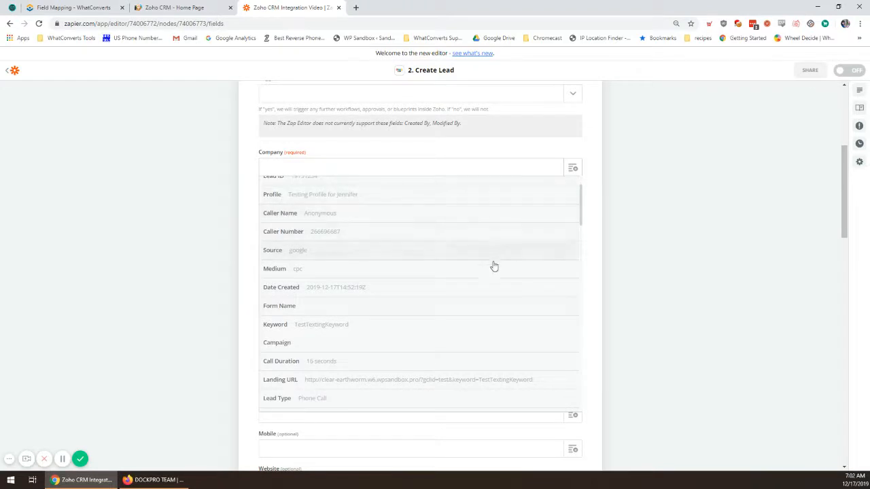
pyautogui.scroll(-10, 337, 362)
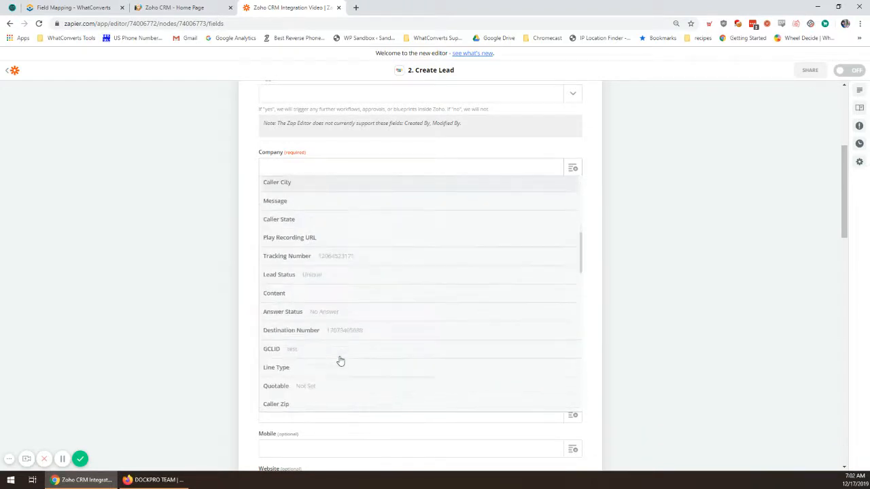
pyautogui.scroll(-1, 339, 357)
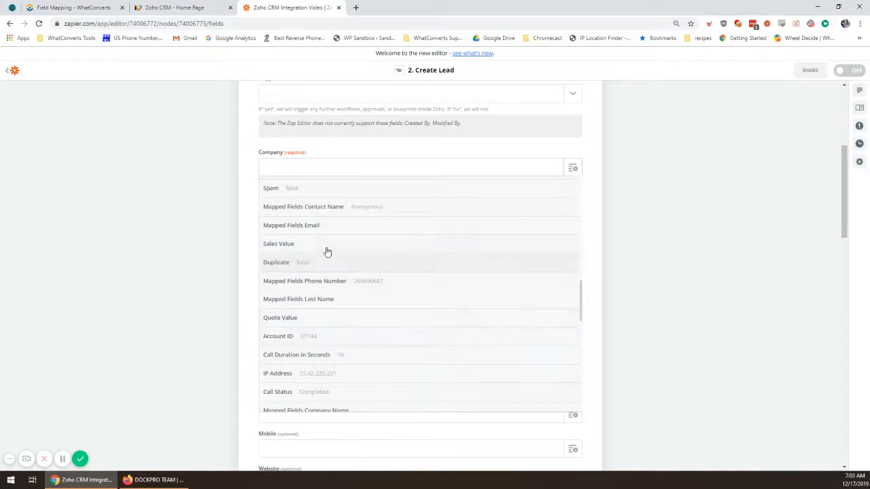
pyautogui.click(396, 214)
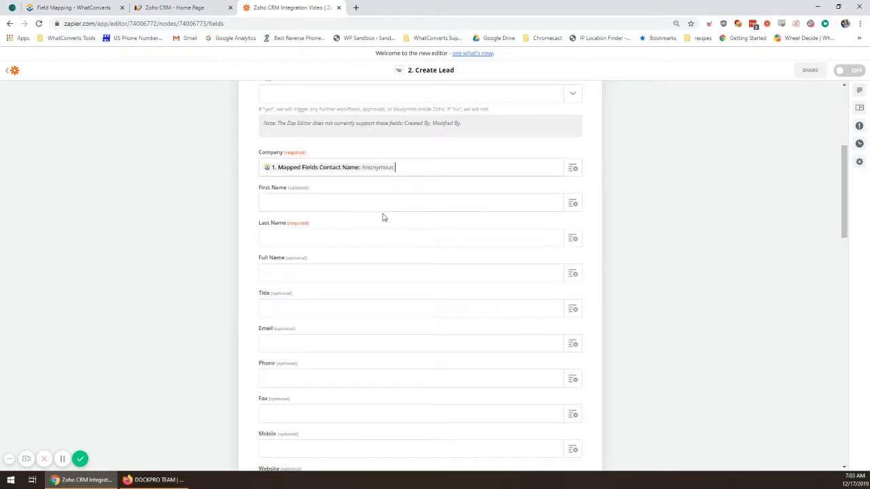
# Map the required Last Name field to the New Lead value Mapped Fields Contact Name
pyautogui.scroll(-1, 332, 204)
pyautogui.click(522, 197)
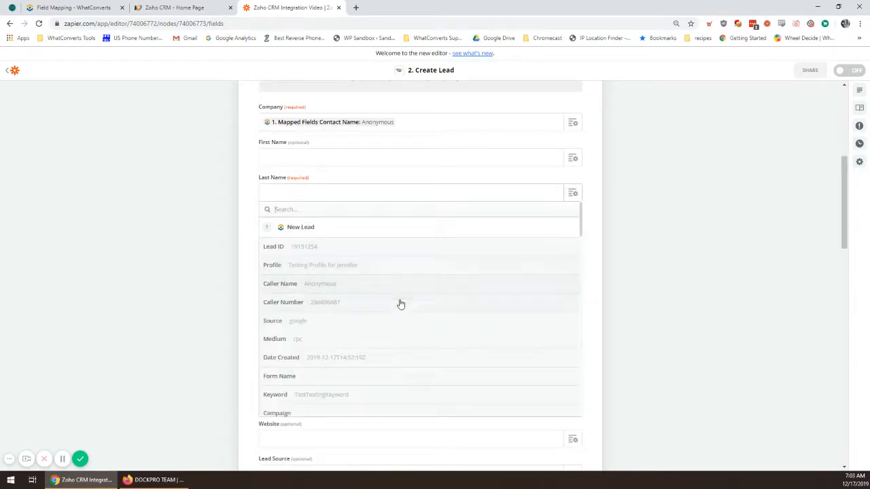
pyautogui.scroll(-1, 400, 304)
pyautogui.scroll(-1, 400, 303)
pyautogui.scroll(-5, 400, 304)
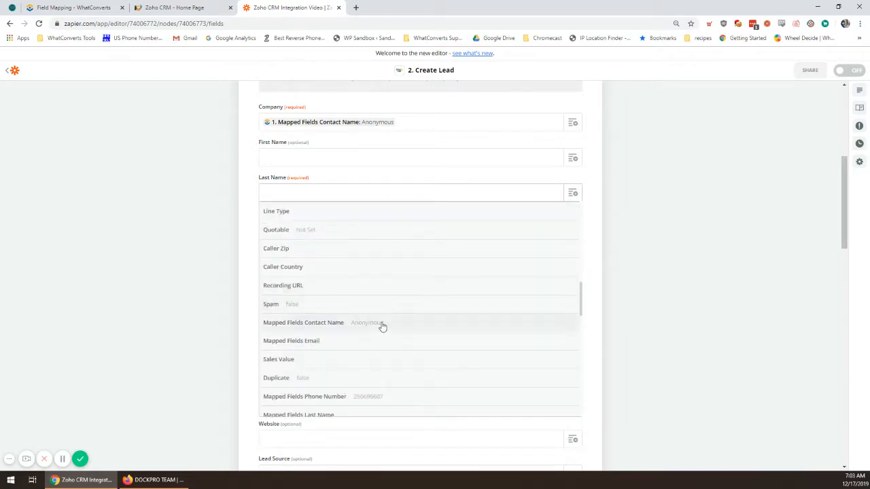
pyautogui.click(380, 326)
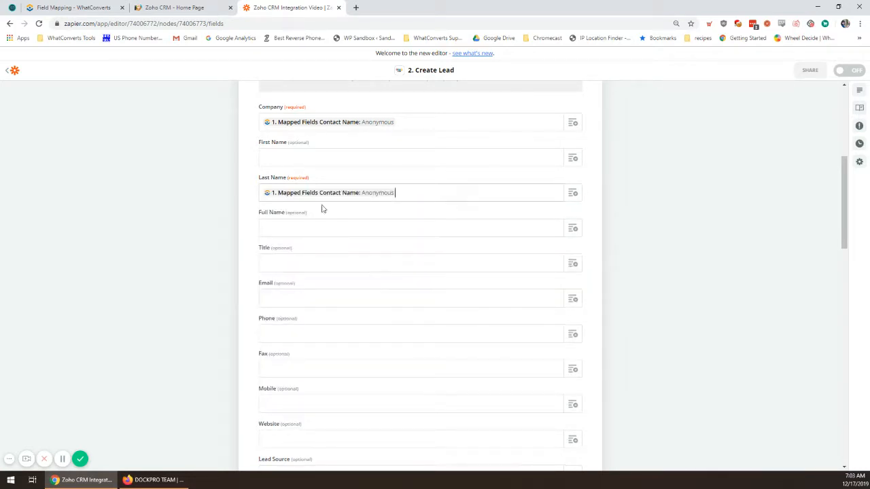
# Add Mapped Fields Company Name to the Company field after the existing contact name value
pyautogui.click(410, 124)
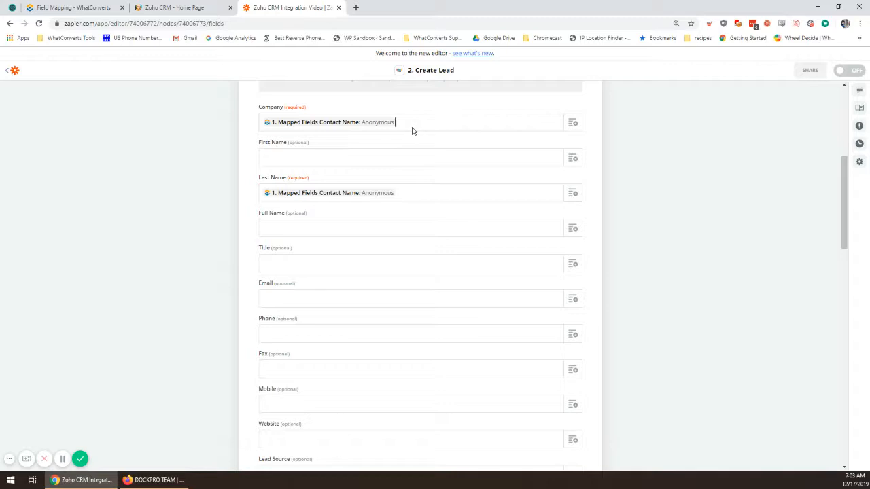
pyautogui.click(572, 123)
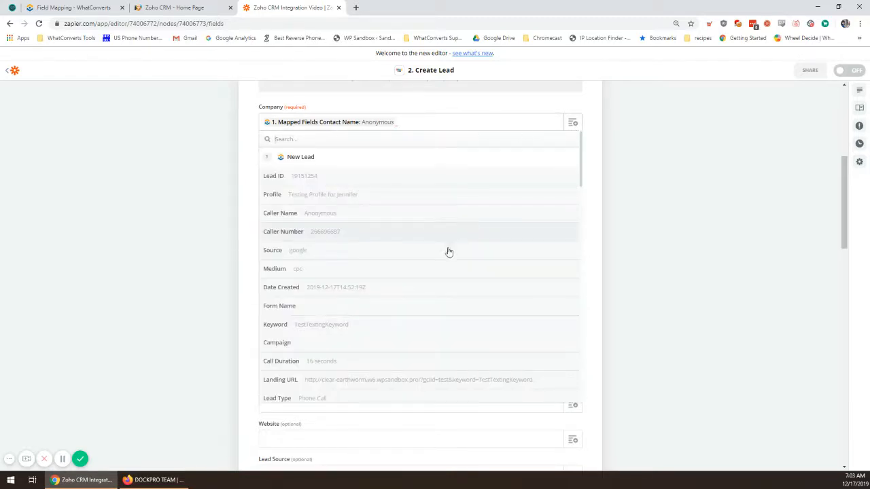
pyautogui.scroll(-6, 448, 252)
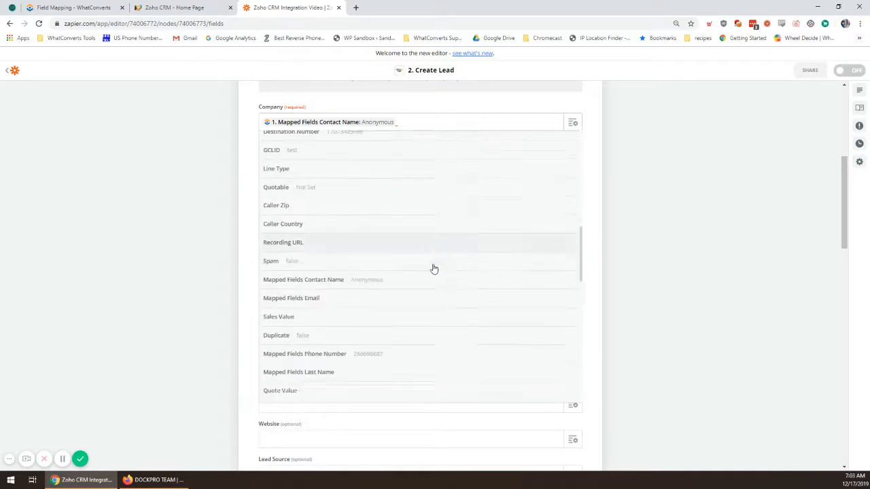
pyautogui.scroll(-5, 434, 268)
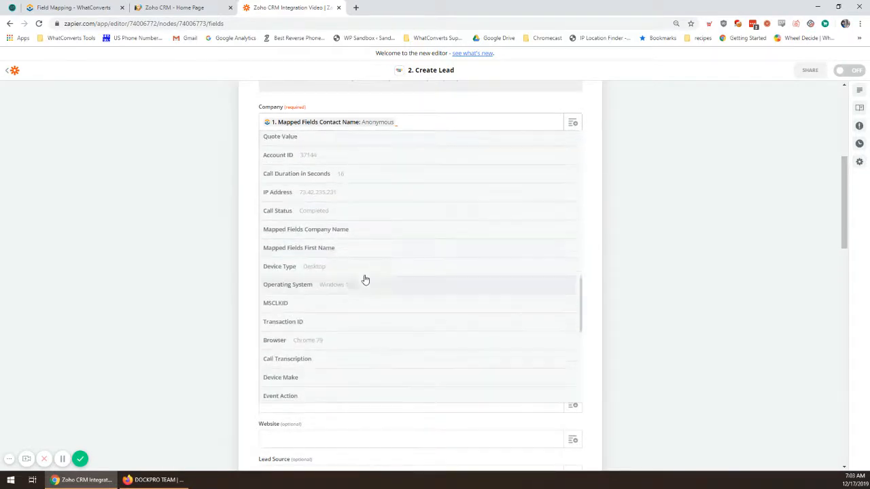
pyautogui.click(350, 229)
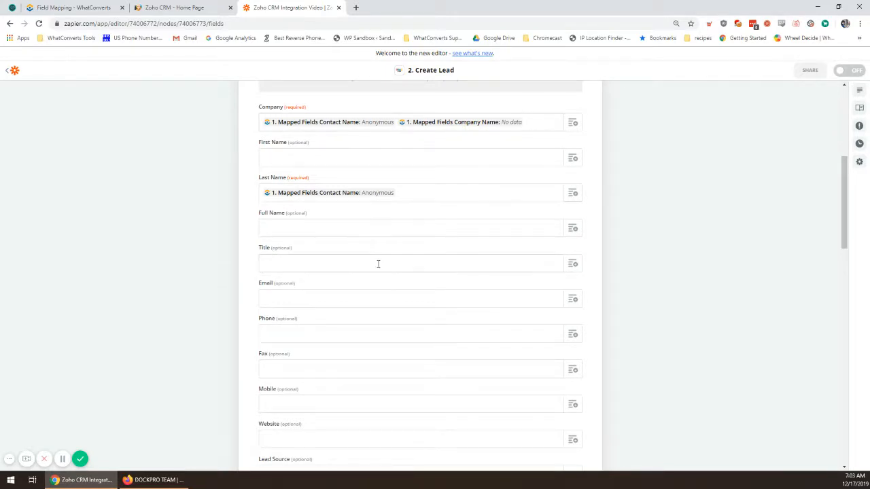
pyautogui.scroll(-1, 352, 260)
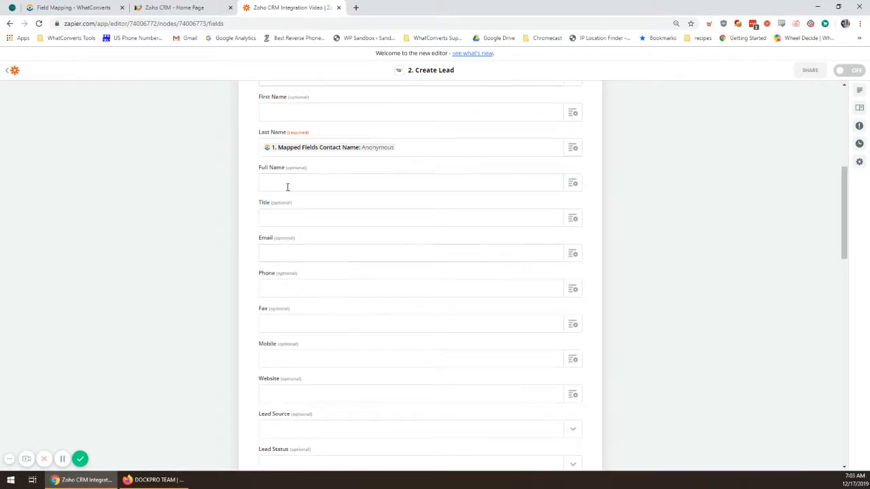
pyautogui.scroll(-1, 289, 189)
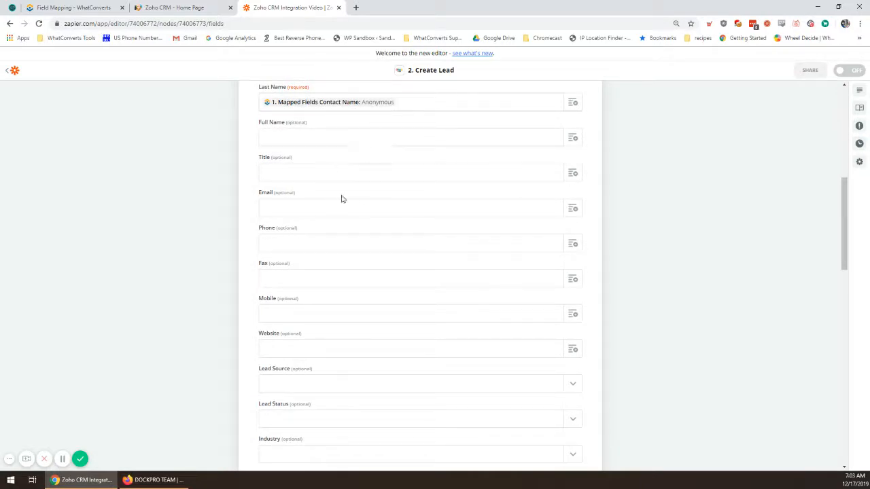
pyautogui.scroll(-1, 380, 193)
pyautogui.click(573, 163)
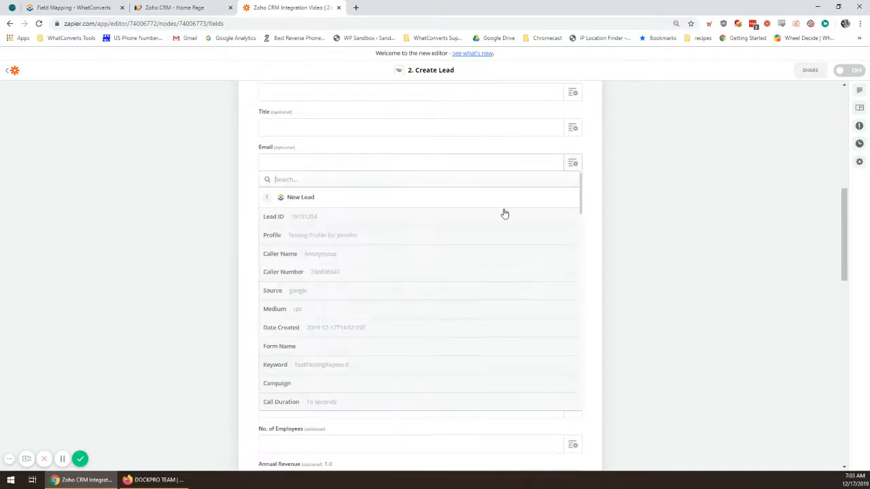
pyautogui.scroll(-10, 504, 245)
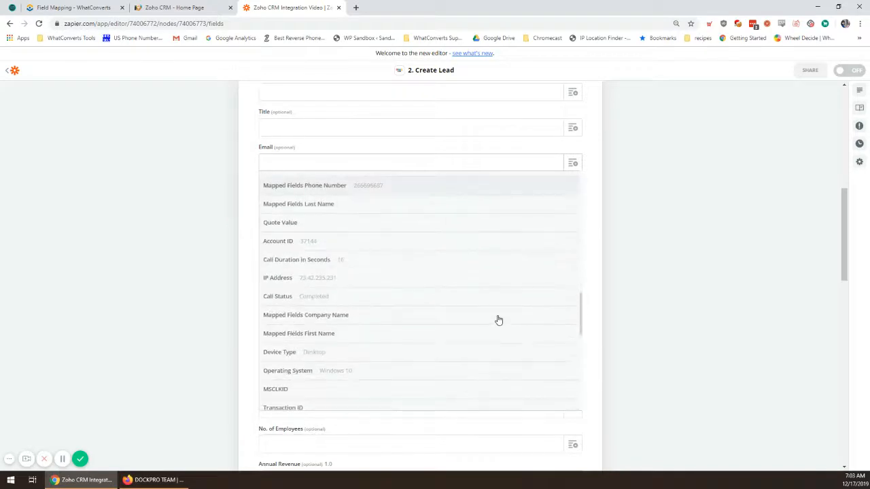
pyautogui.scroll(-1, 490, 320)
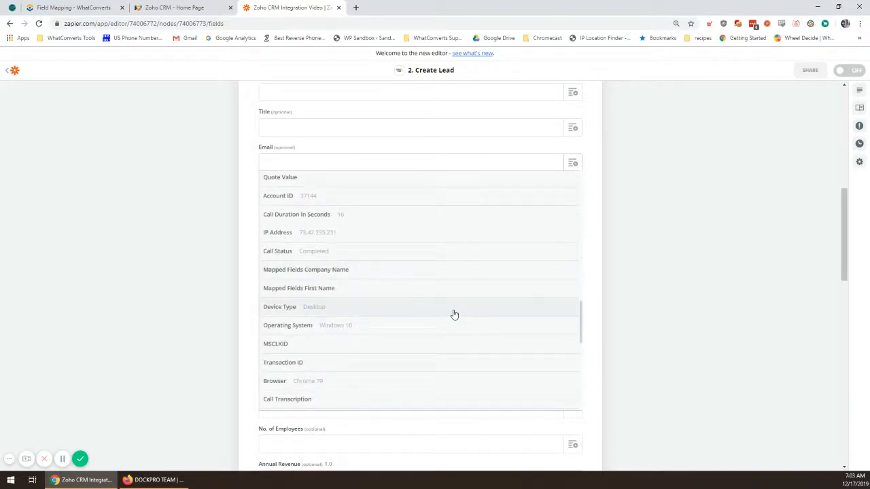
pyautogui.scroll(-10, 454, 315)
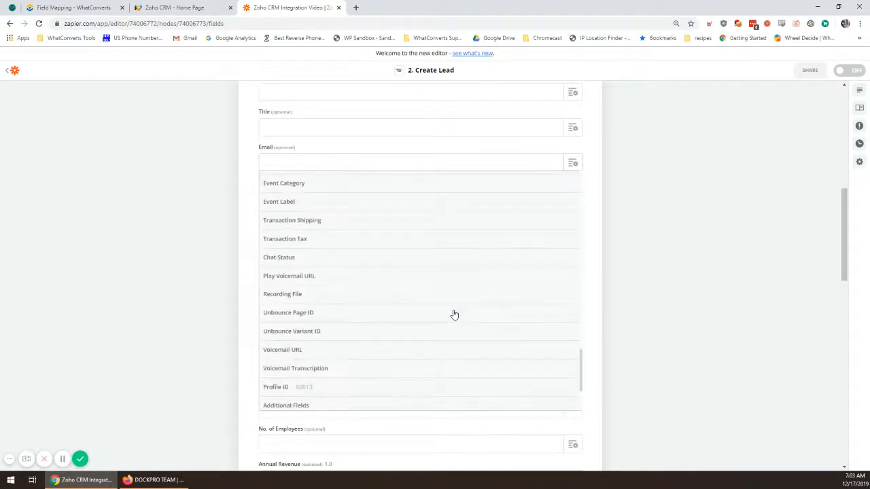
pyautogui.scroll(8, 454, 315)
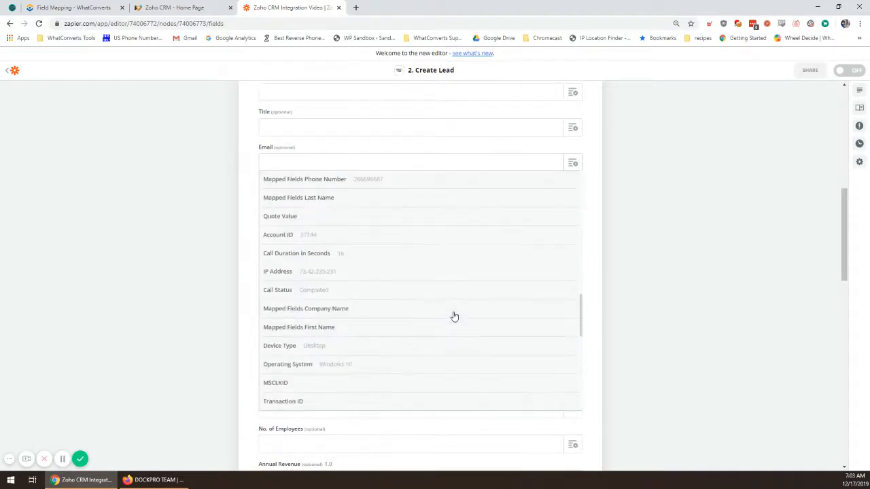
pyautogui.scroll(6, 454, 316)
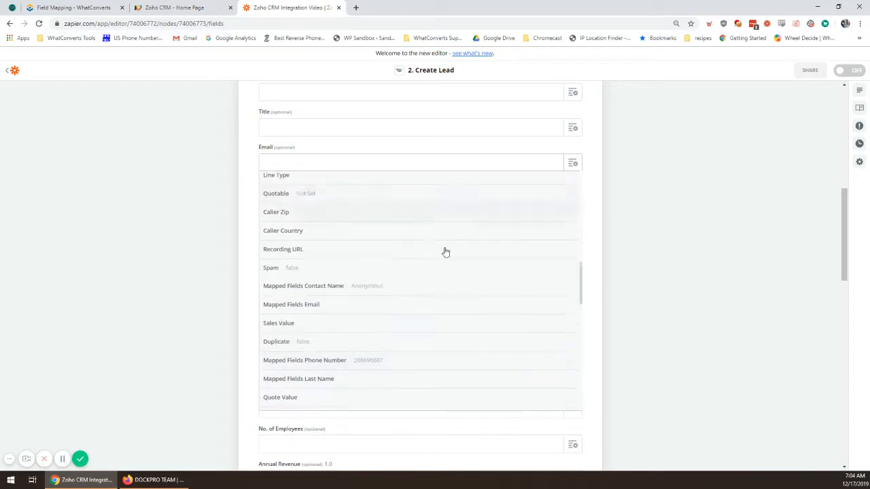
pyautogui.scroll(5, 453, 271)
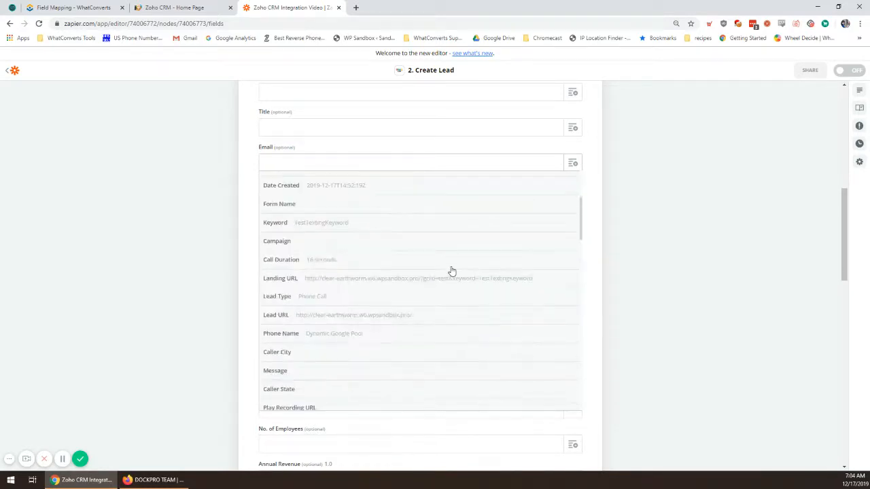
pyautogui.scroll(3, 452, 271)
pyautogui.click(196, 274)
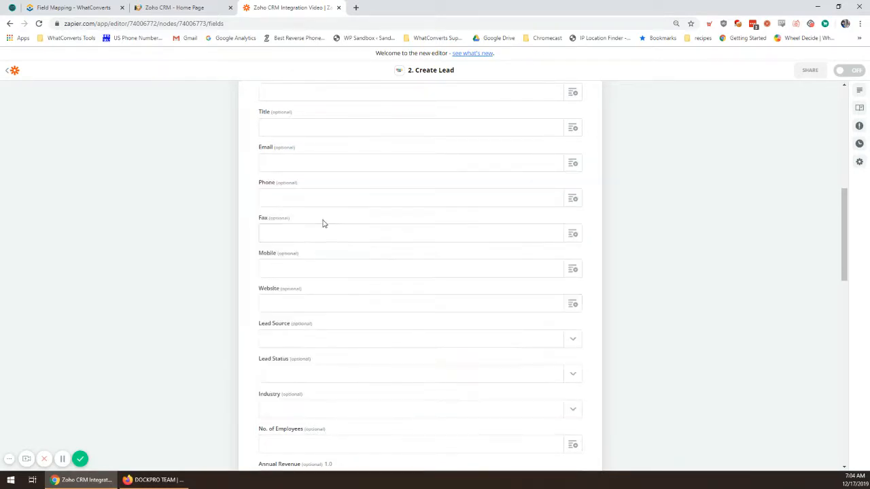
# Find and map Mapped Fields Email to the Email field and Mapped Fields Phone Number to the Phone field
pyautogui.click(574, 167)
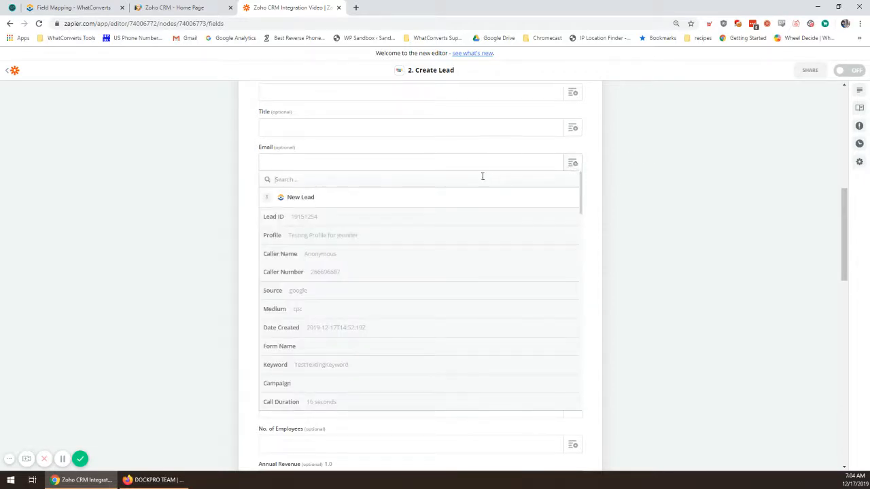
pyautogui.write('email')
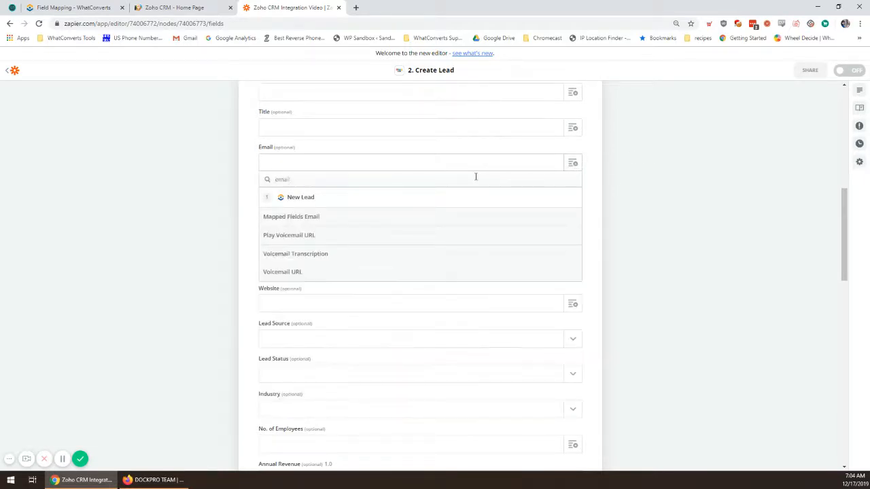
pyautogui.click(317, 216)
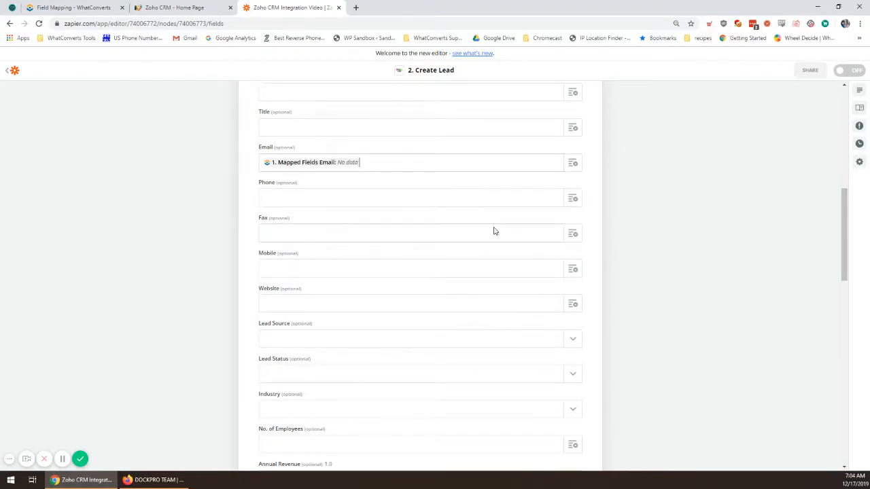
pyautogui.scroll(-1, 489, 227)
pyautogui.click(425, 153)
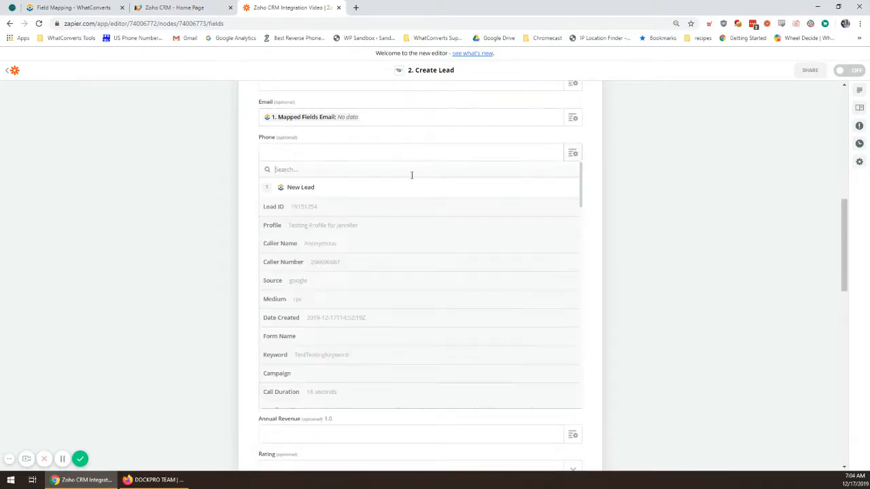
pyautogui.write('phone')
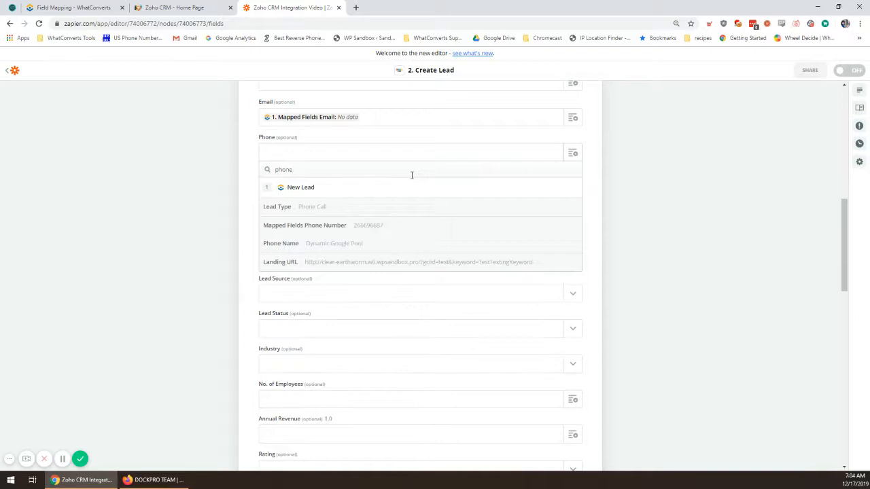
pyautogui.click(330, 227)
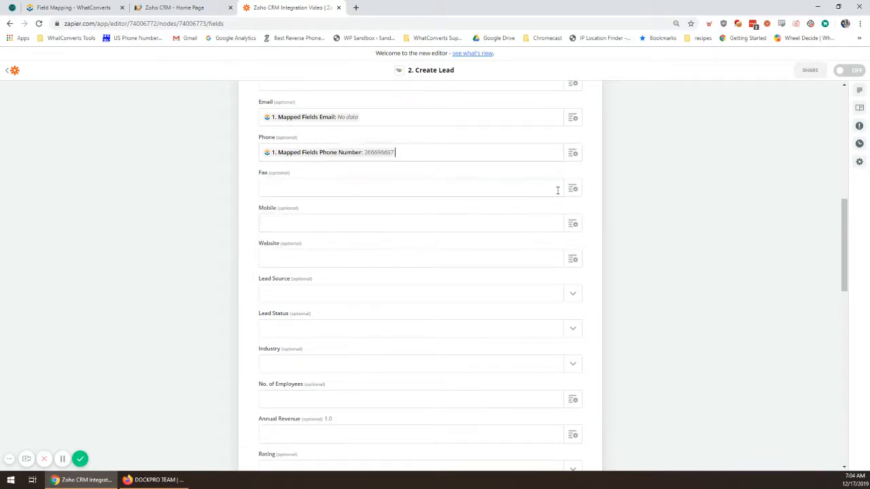
# Review the remaining optional lead fields and the mappings already made in the Create Lead action
pyautogui.scroll(-1, 561, 228)
pyautogui.scroll(-1, 554, 240)
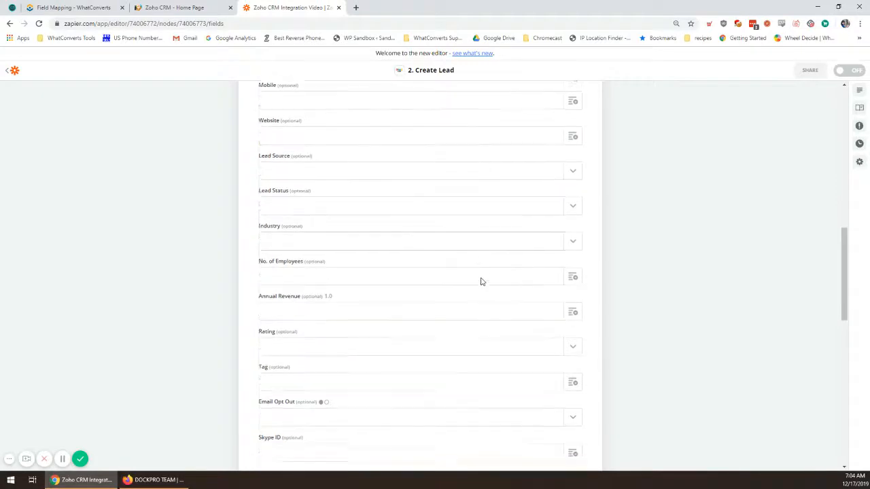
pyautogui.scroll(-1, 482, 279)
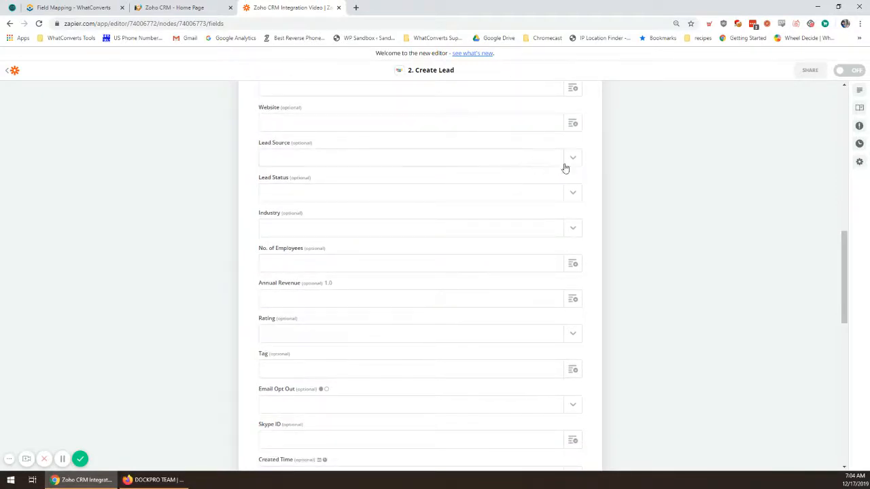
pyautogui.scroll(-1, 518, 213)
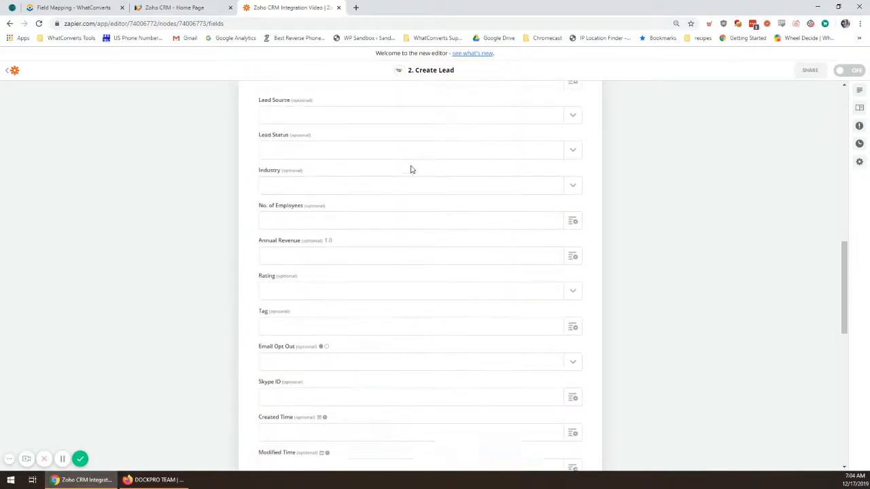
pyautogui.scroll(8, 410, 169)
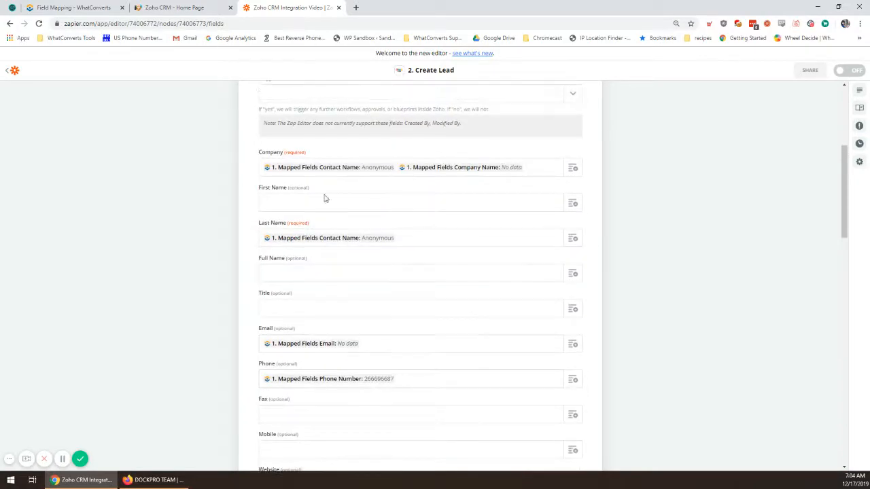
pyautogui.scroll(-4, 349, 285)
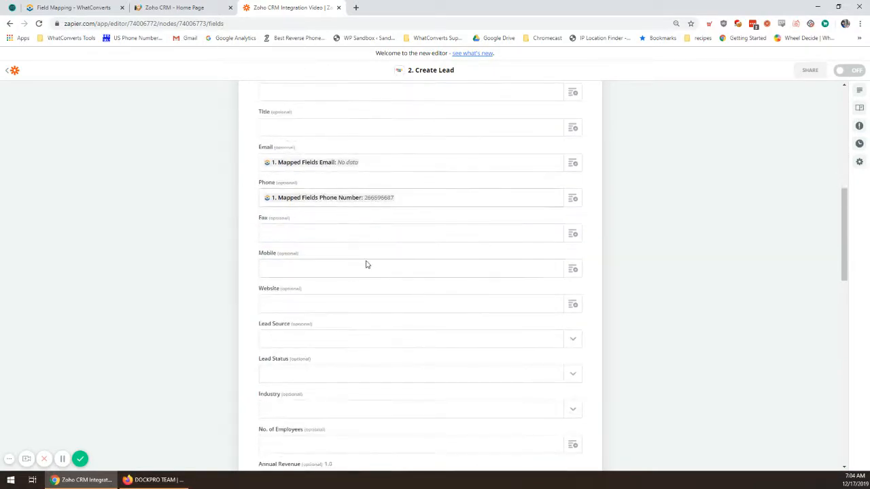
# Start the Description field with a "Source:" line and map it to the New Lead Source value
pyautogui.scroll(-2, 349, 237)
pyautogui.scroll(-7, 320, 229)
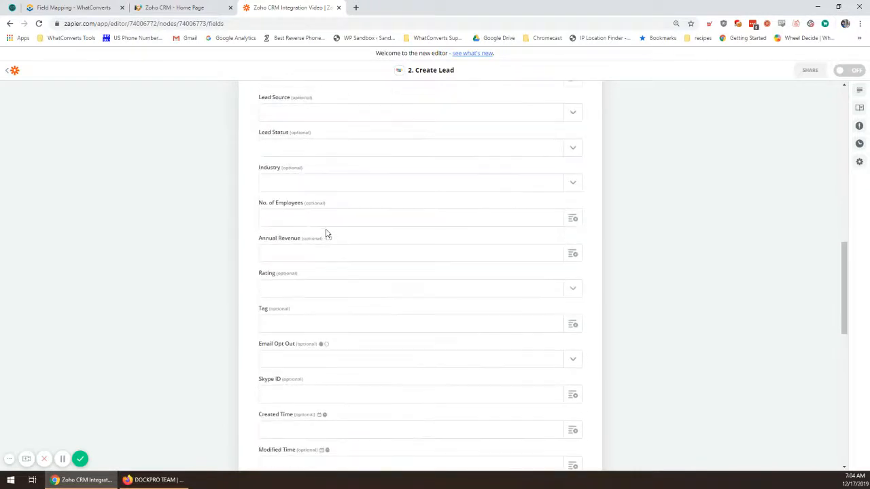
pyautogui.scroll(-5, 326, 232)
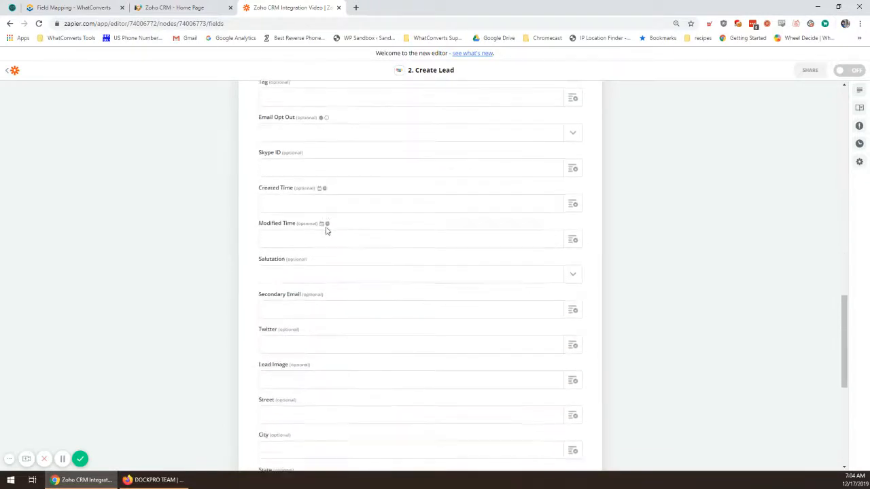
pyautogui.scroll(-3, 326, 232)
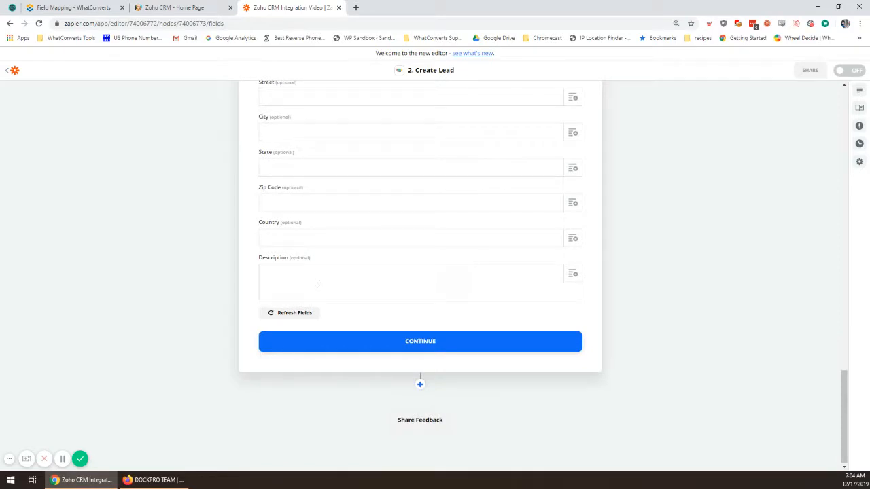
pyautogui.scroll(5, 324, 248)
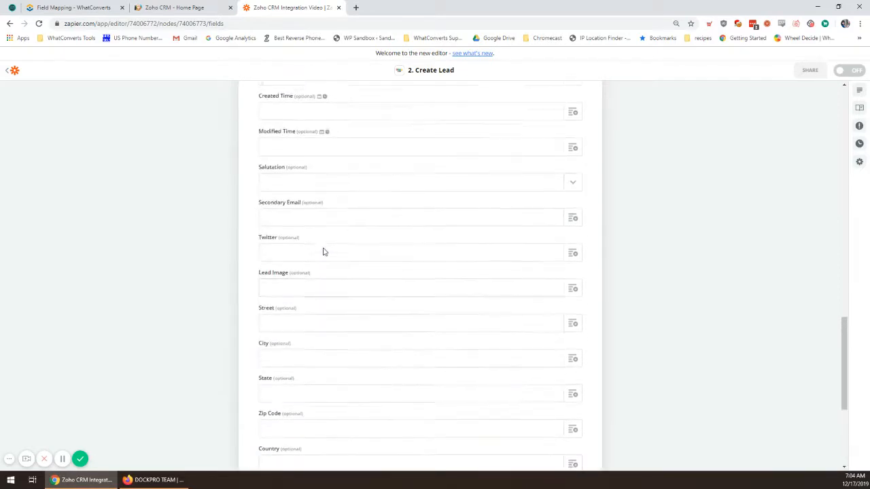
pyautogui.scroll(-4, 325, 248)
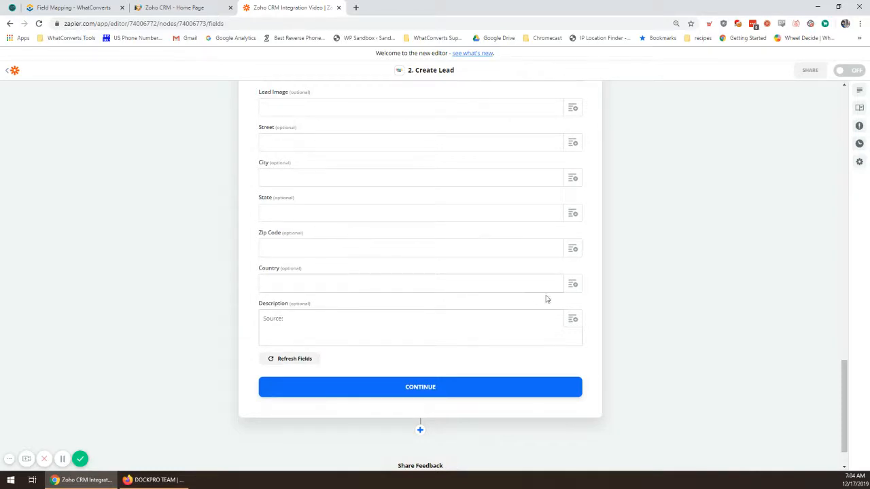
pyautogui.click(573, 319)
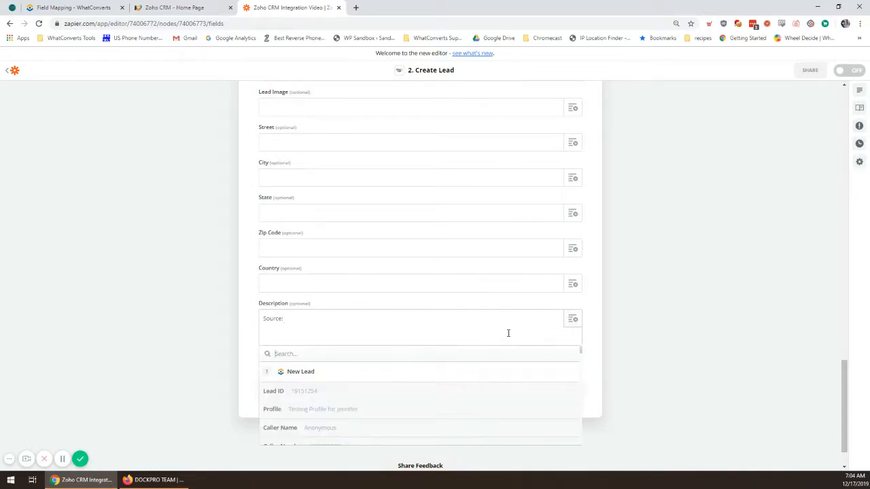
pyautogui.write('source')
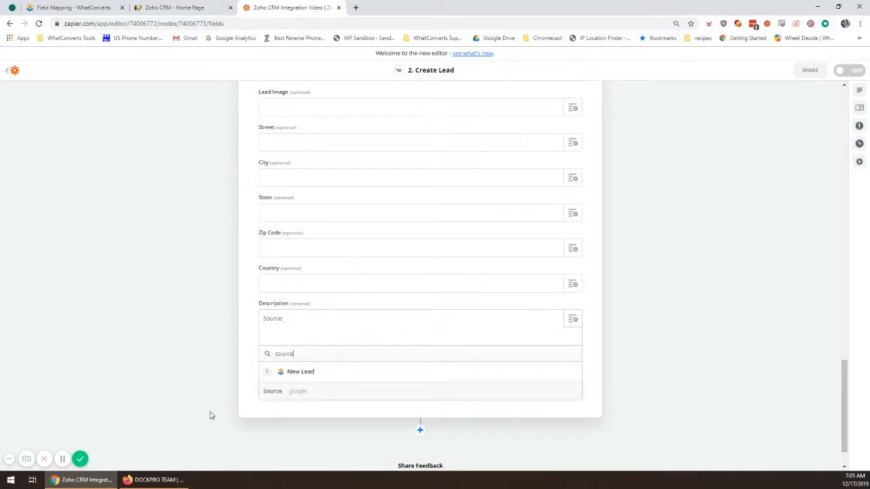
pyautogui.click(278, 394)
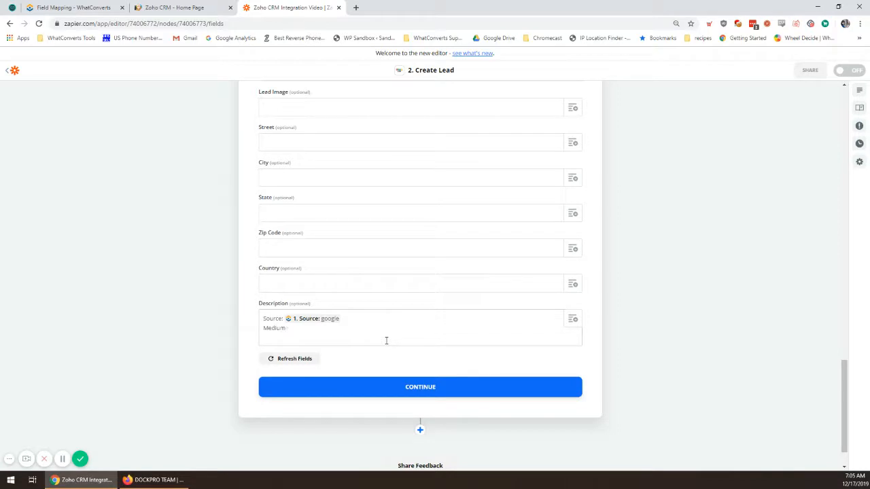
# Add "Medium:" and "Campaign:" lines to the Description, mapped to the New Lead Medium and Campaign values
pyautogui.click(573, 324)
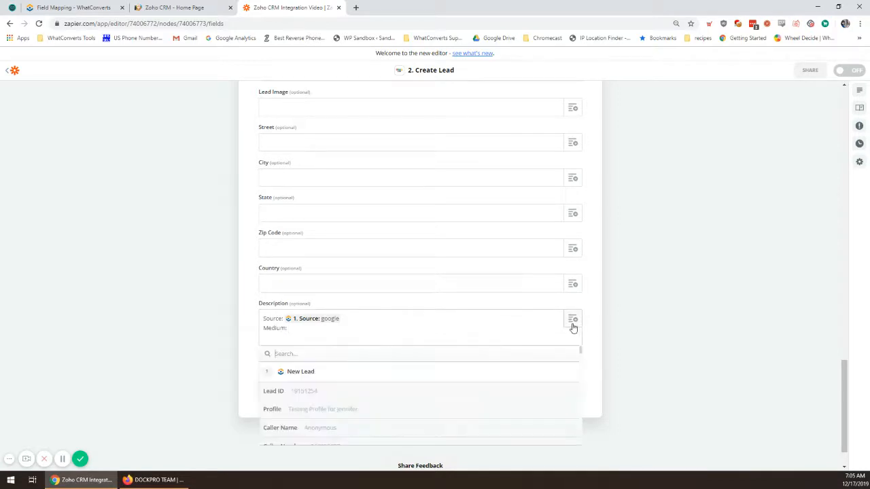
pyautogui.write('mediu')
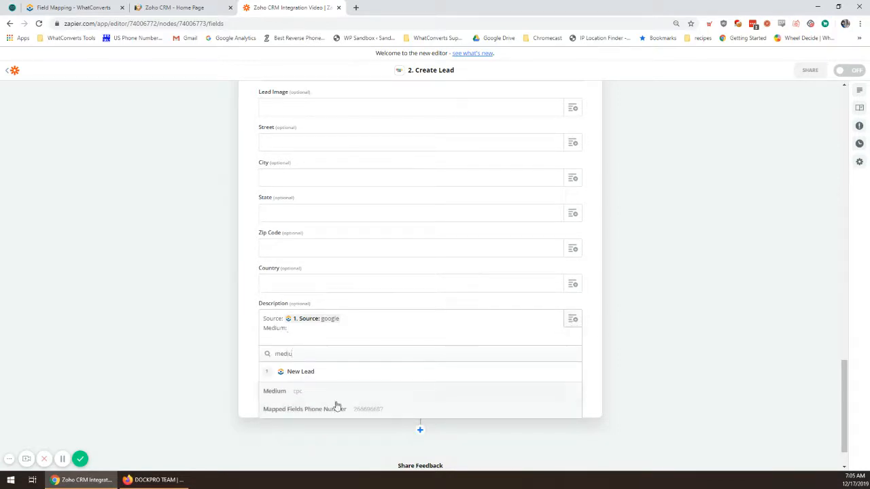
pyautogui.click(326, 394)
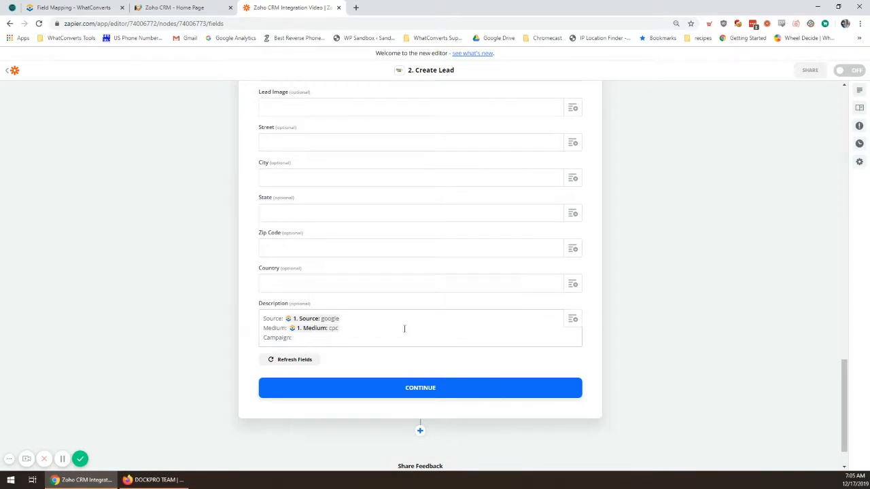
pyautogui.click(492, 342)
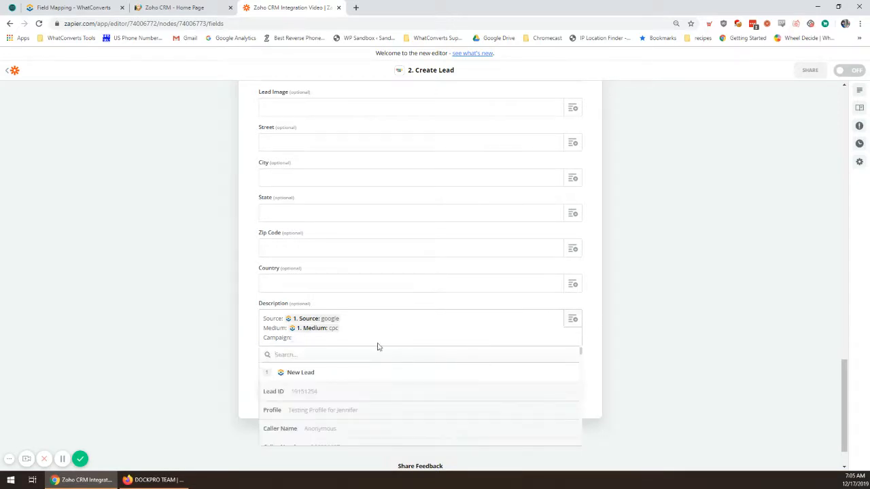
pyautogui.scroll(-1, 738, 355)
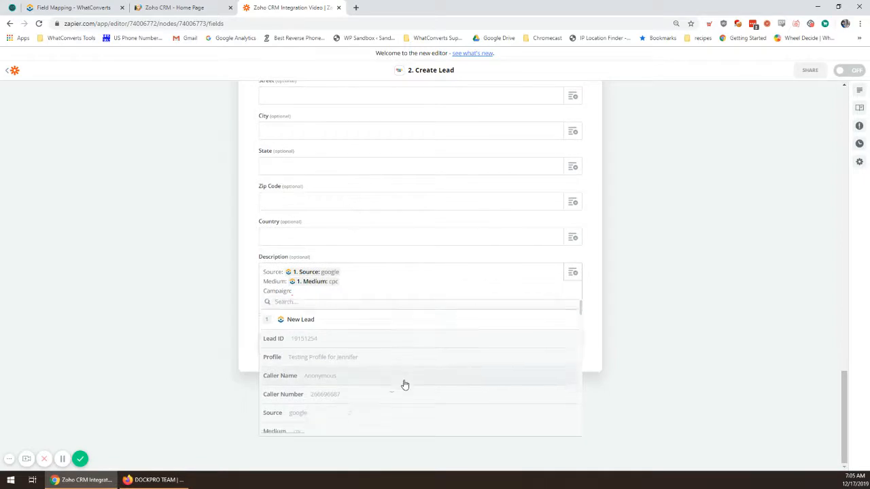
pyautogui.scroll(-5, 405, 385)
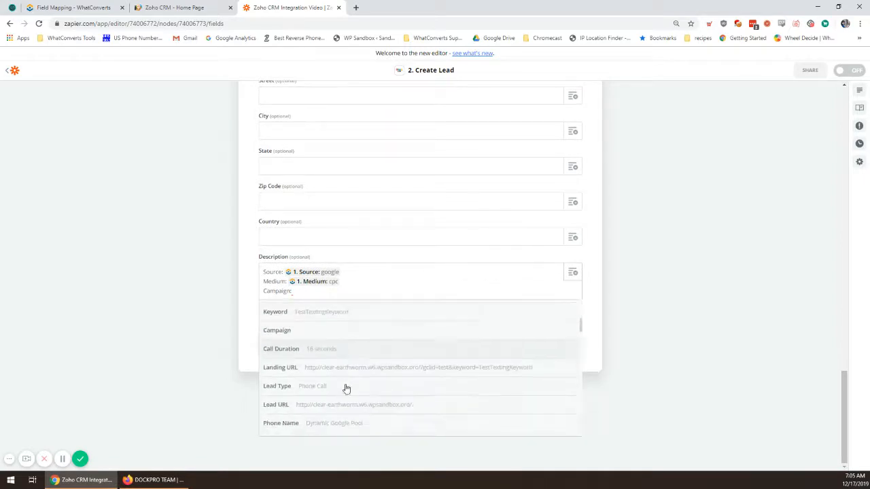
pyautogui.click(306, 333)
pyautogui.press('Return')
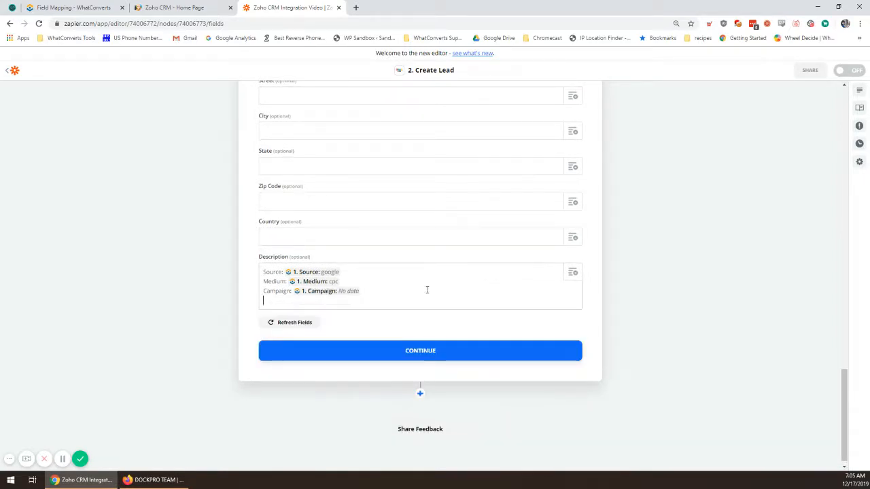
# Add a "Content:" line to the Description and map it to the New Lead Content value
pyautogui.write('Content:')
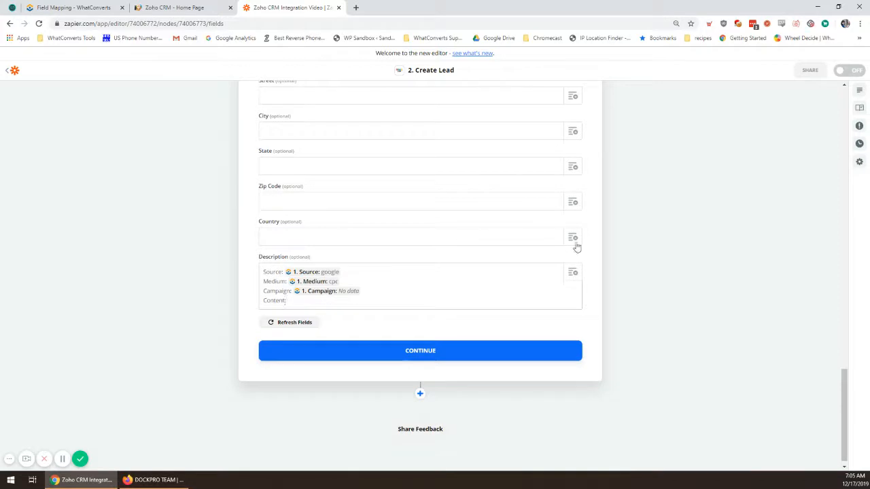
pyautogui.click(573, 281)
pyautogui.write('conte')
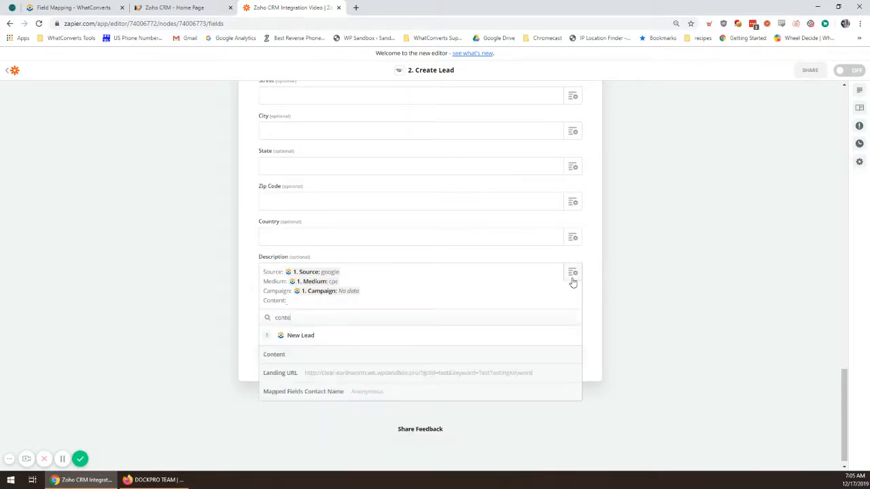
pyautogui.click(415, 359)
pyautogui.press('Return')
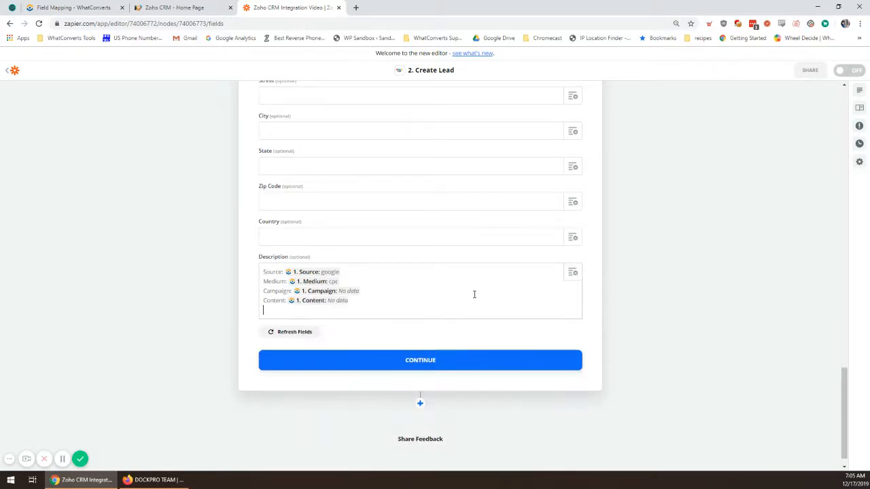
# Add a "Keyword:" line to the Description and map it to the New Lead Keyword value
pyautogui.write('Keyword:')
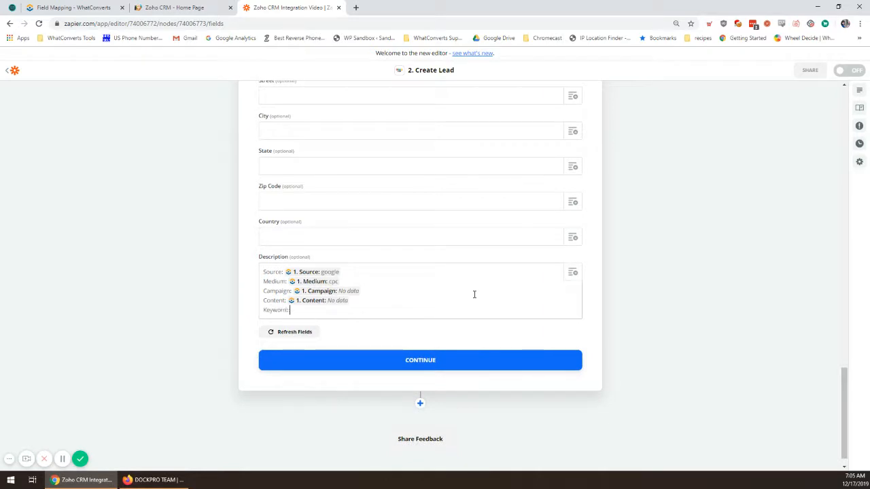
pyautogui.click(578, 278)
pyautogui.write('Keyw')
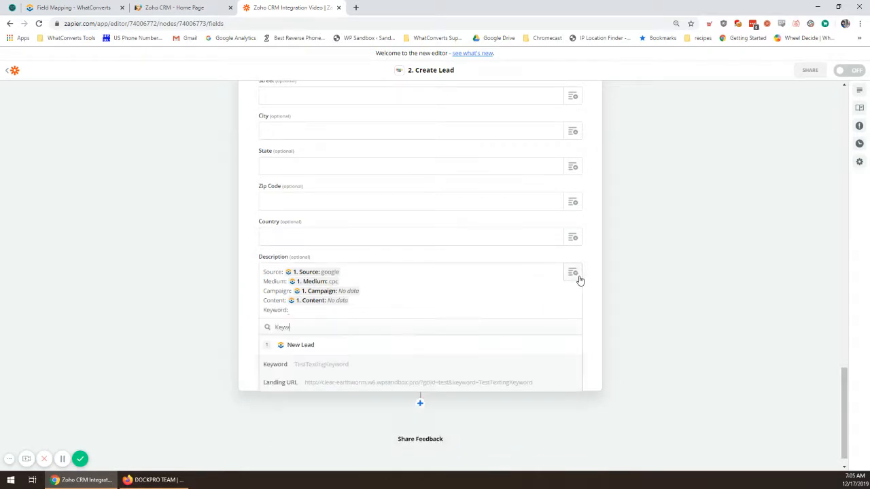
pyautogui.click(379, 363)
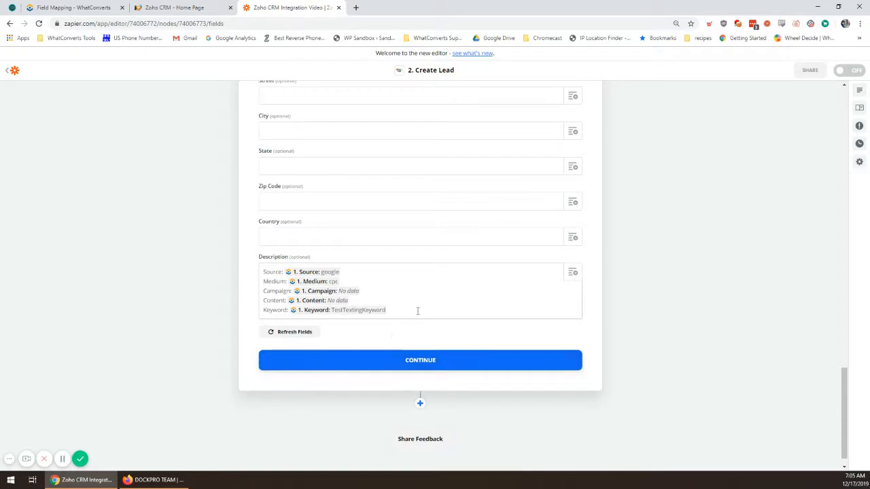
# After a blank line in the Description, add "Landing Page:" mapped to the New Lead Landing URL value
pyautogui.press('Return')
pyautogui.write('Landing Page:')
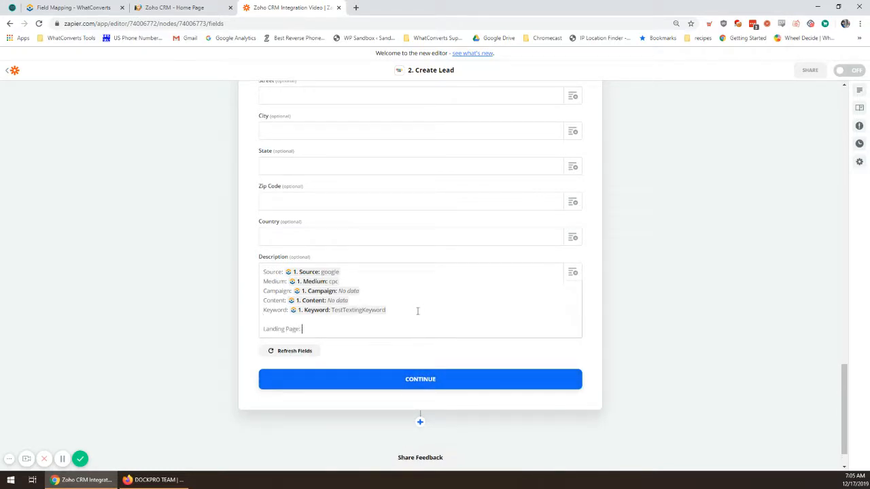
pyautogui.click(574, 272)
pyautogui.write('landin')
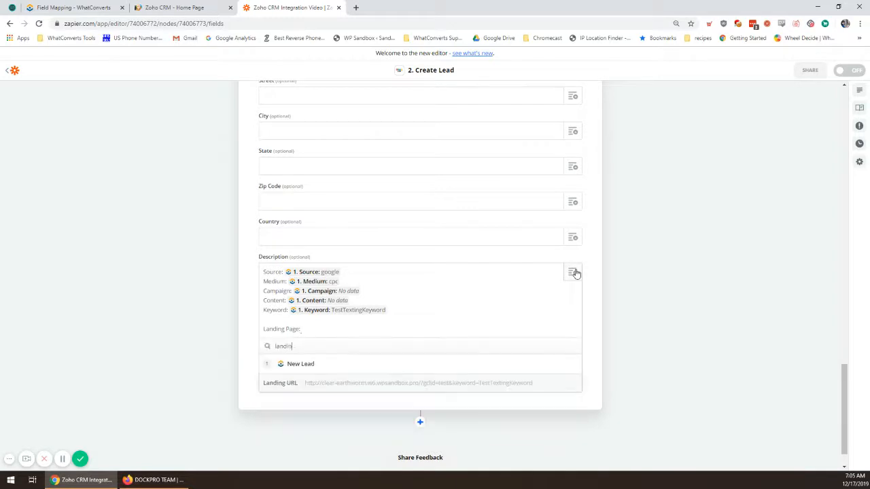
pyautogui.write('g')
pyautogui.click(520, 384)
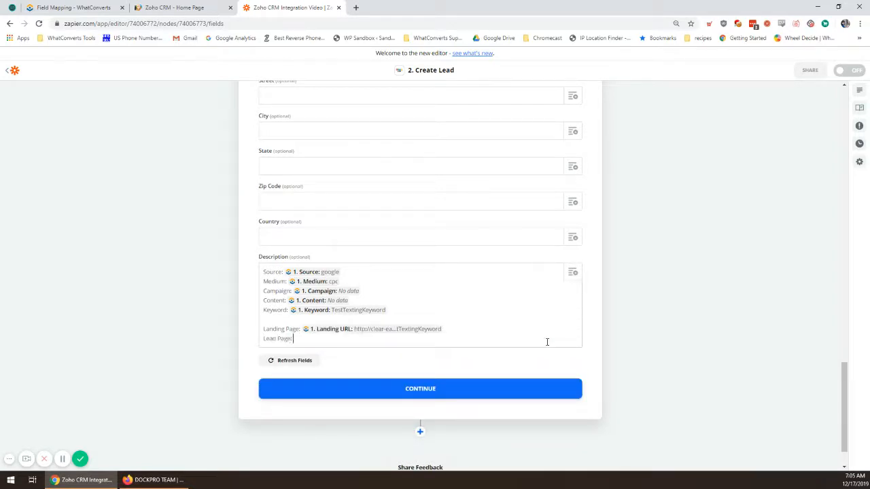
# Add a "Lead Page:" line below the landing page line and map it to the New Lead Lead URL value
pyautogui.click(574, 274)
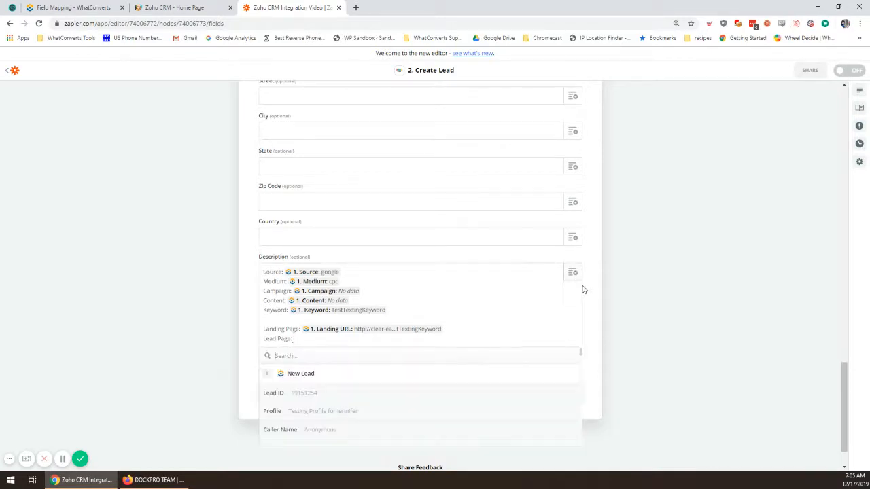
pyautogui.write('Lead')
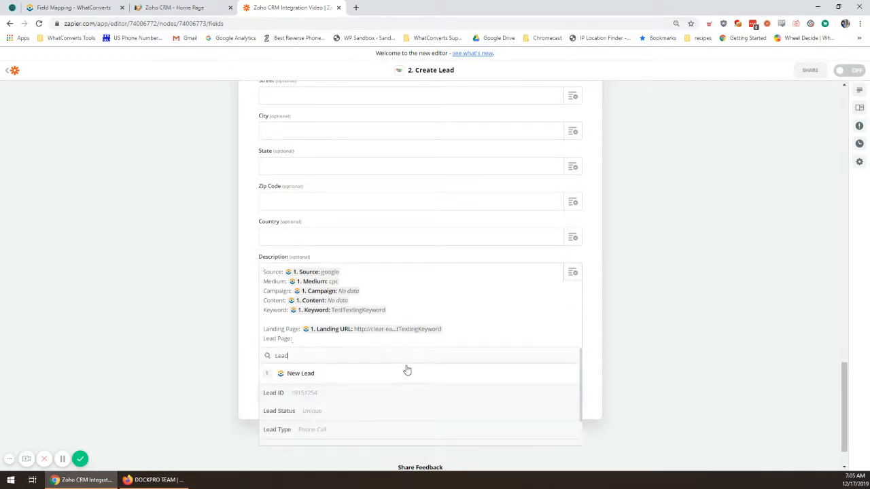
pyautogui.scroll(-2, 361, 393)
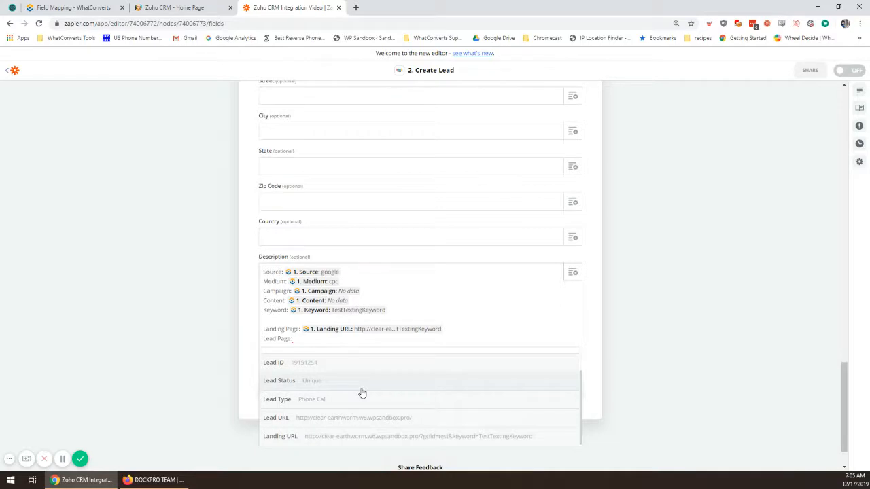
pyautogui.click(281, 420)
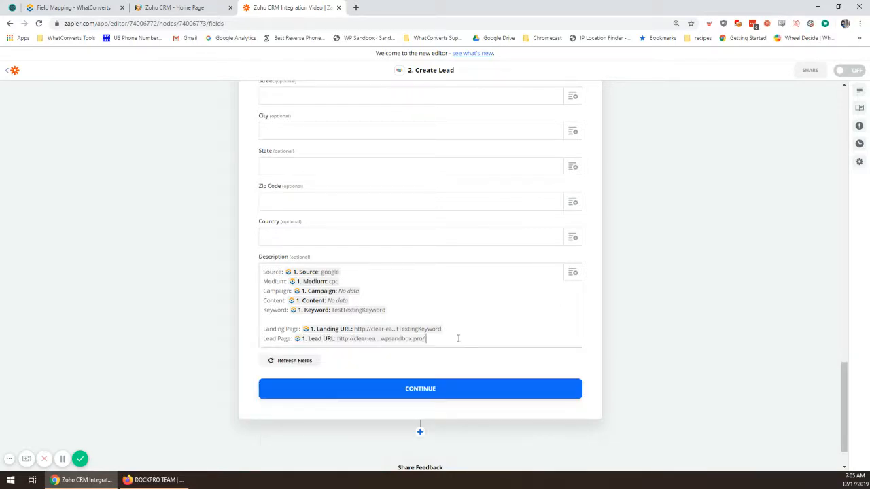
# After another blank line in the Description, add "Recording URL" mapped to the New Lead Play Recording URL value
pyautogui.press('Return')
pyautogui.press('Return')
pyautogui.press('Return')
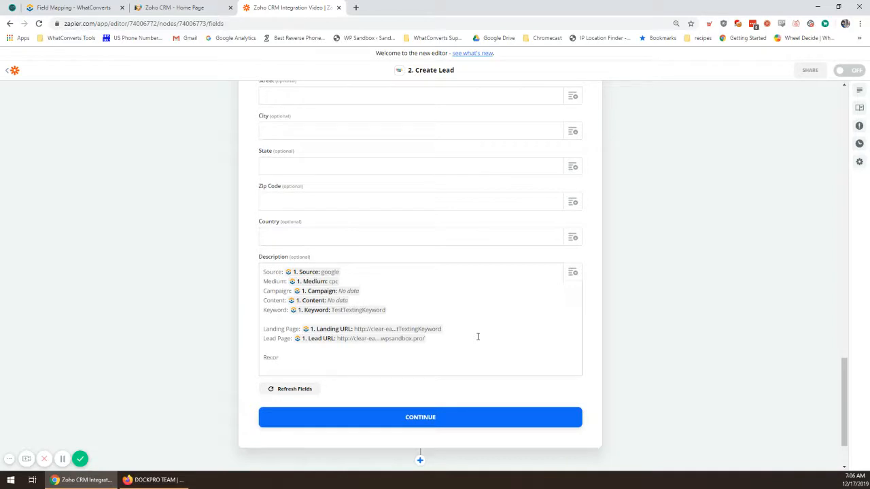
pyautogui.write('URL:')
pyautogui.click(576, 273)
pyautogui.write('record')
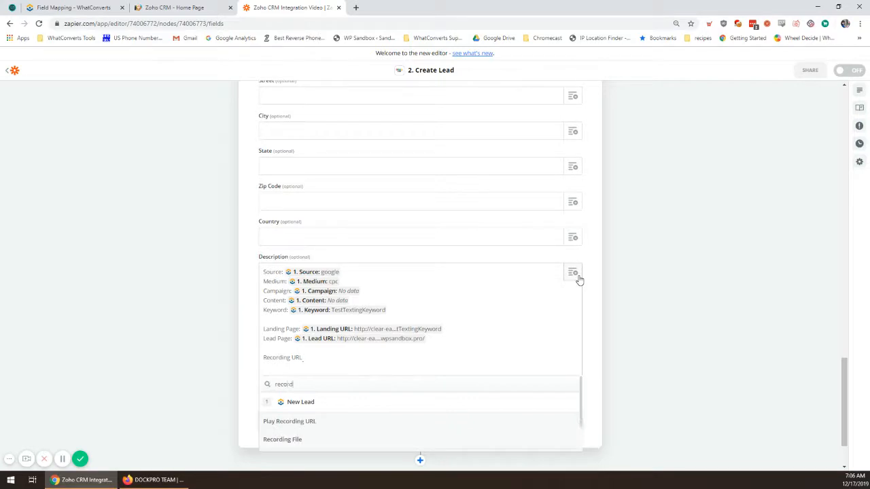
pyautogui.click(314, 424)
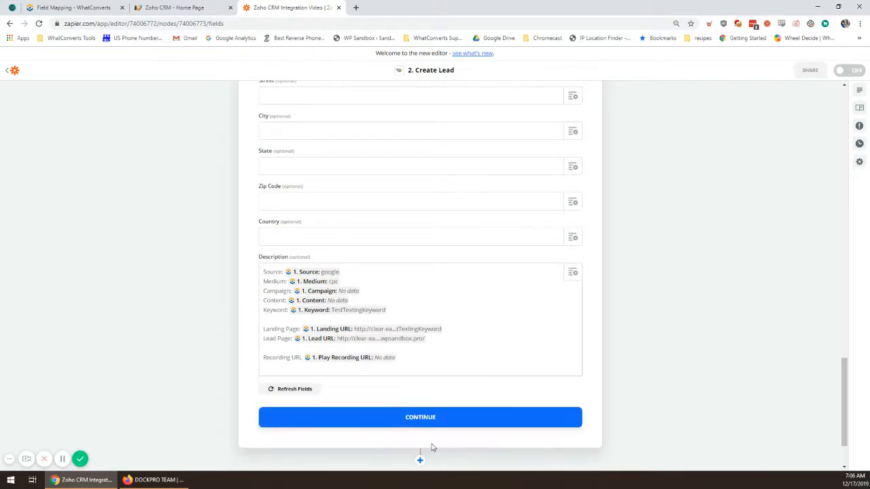
# Complete the lead customization and send a test lead to Zoho CRM
pyautogui.scroll(5, 302, 371)
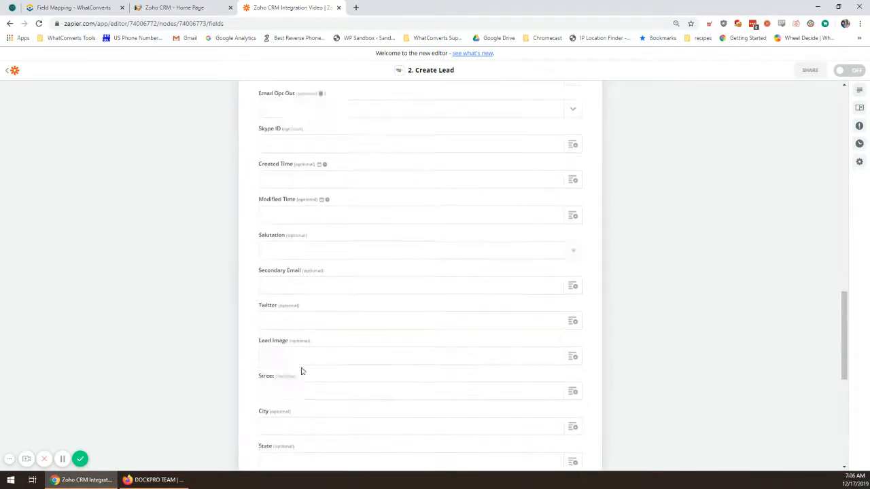
pyautogui.scroll(-6, 326, 360)
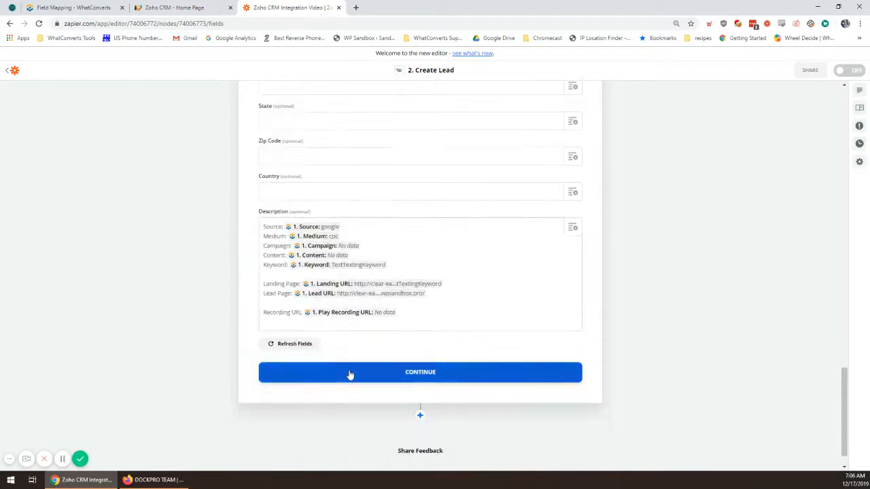
pyautogui.click(350, 374)
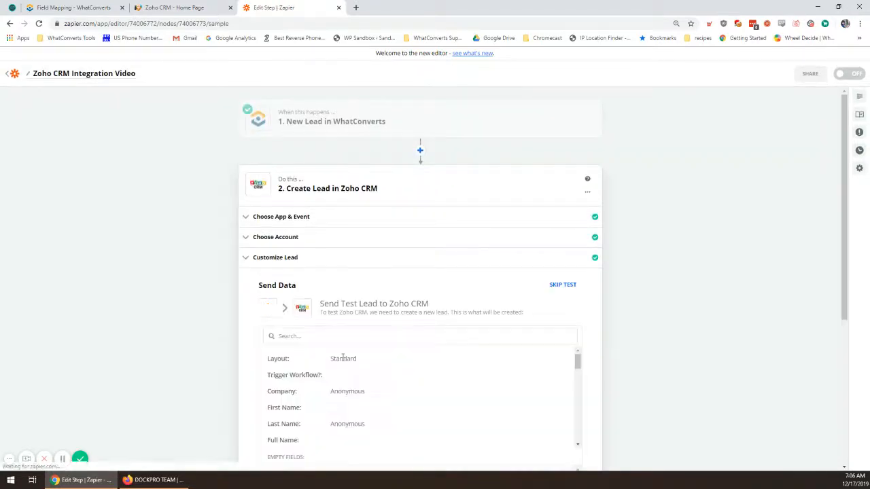
pyautogui.scroll(-5, 344, 358)
pyautogui.scroll(-5, 63, 353)
pyautogui.click(488, 342)
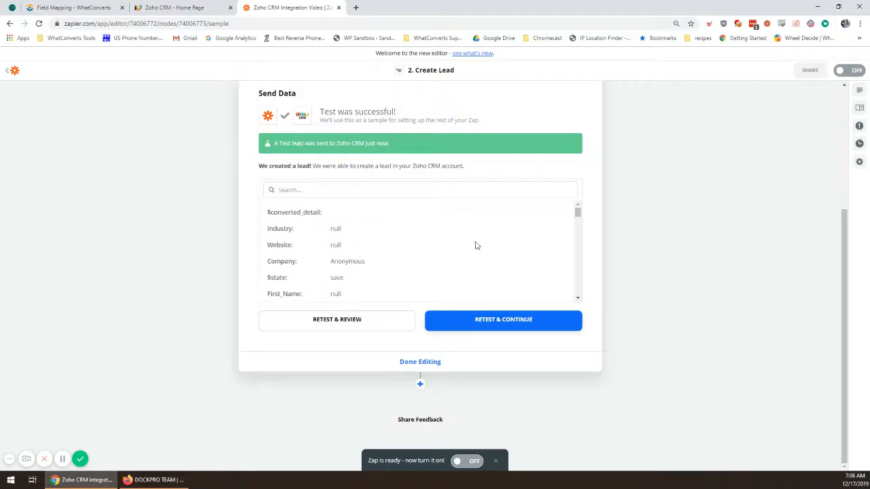
# Switch to Zoho CRM and open the Anonymous test lead from the All Leads list
pyautogui.click(176, 7)
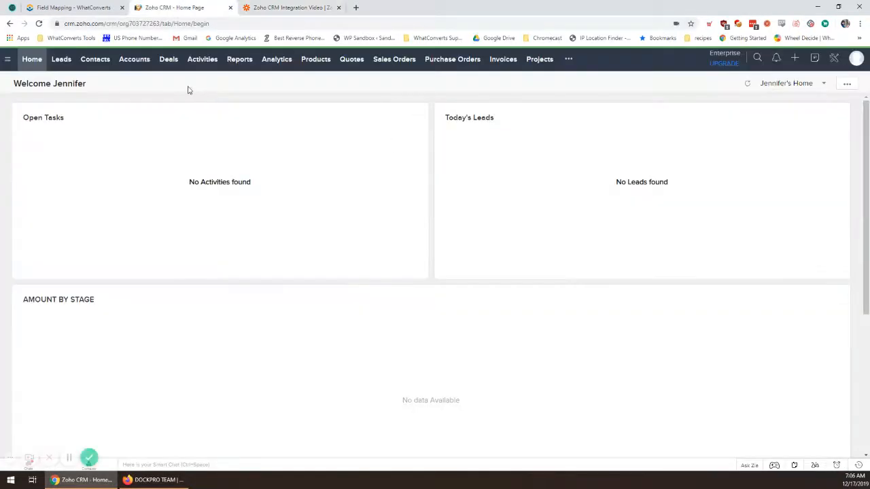
pyautogui.click(62, 60)
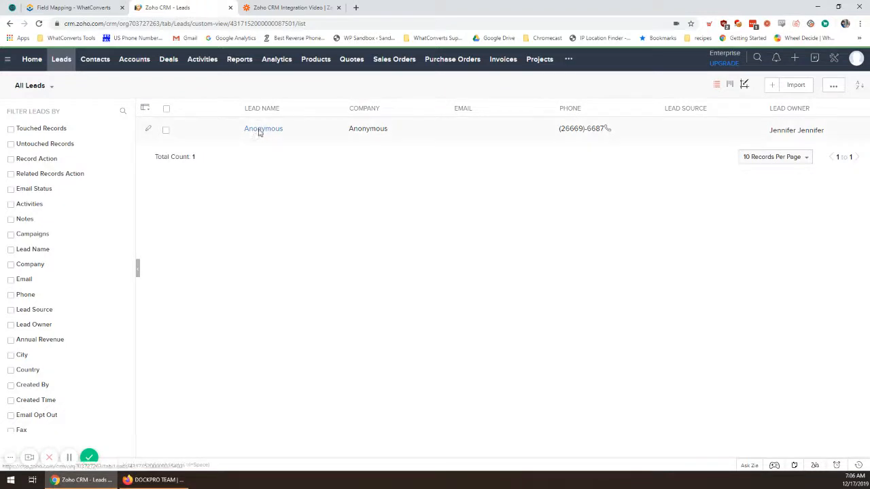
pyautogui.click(259, 132)
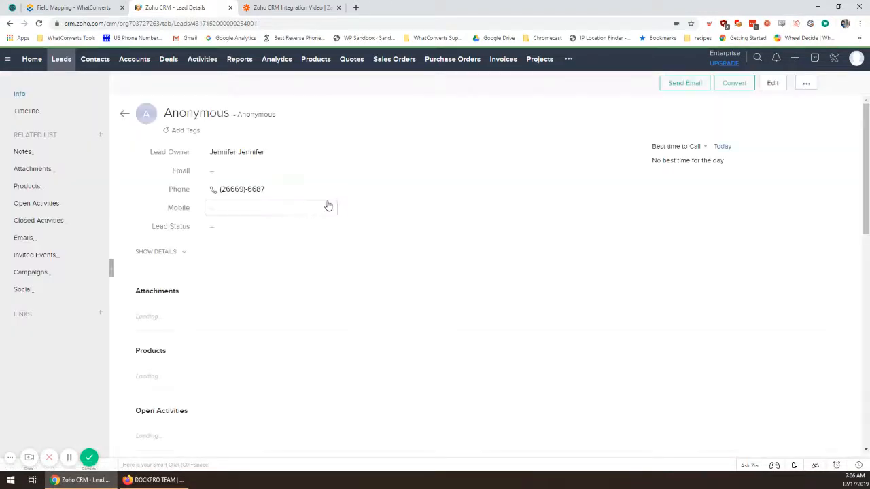
# Look through the test lead's record and expand its full details to check the mapped Description information
pyautogui.scroll(-1, 607, 250)
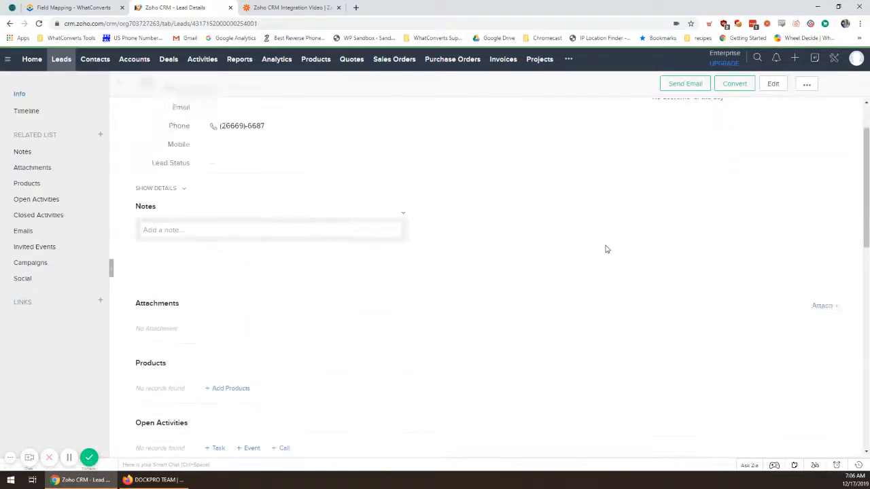
pyautogui.scroll(1, 607, 249)
pyautogui.scroll(-3, 607, 249)
pyautogui.scroll(-3, 607, 249)
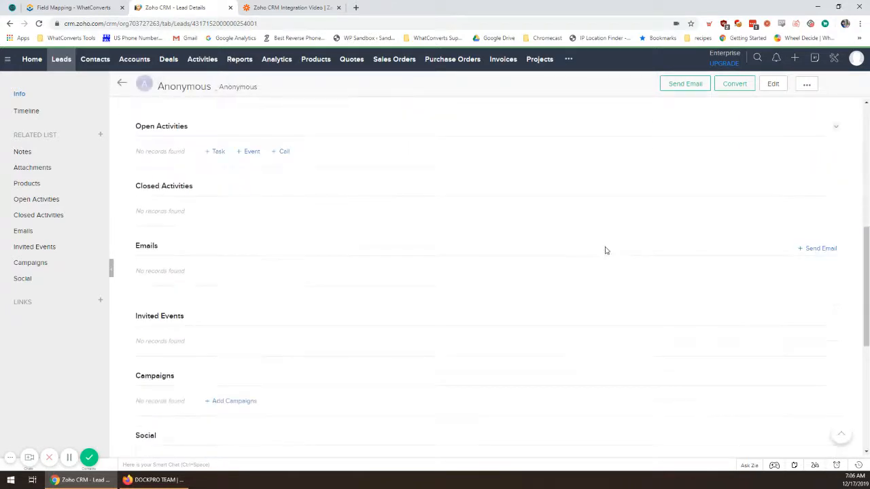
pyautogui.scroll(-4, 532, 259)
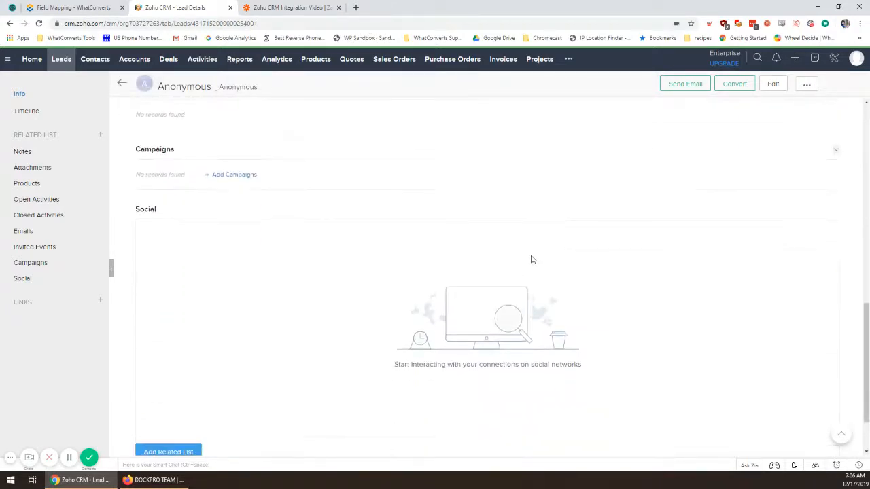
pyautogui.scroll(5, 528, 260)
pyautogui.scroll(5, 475, 292)
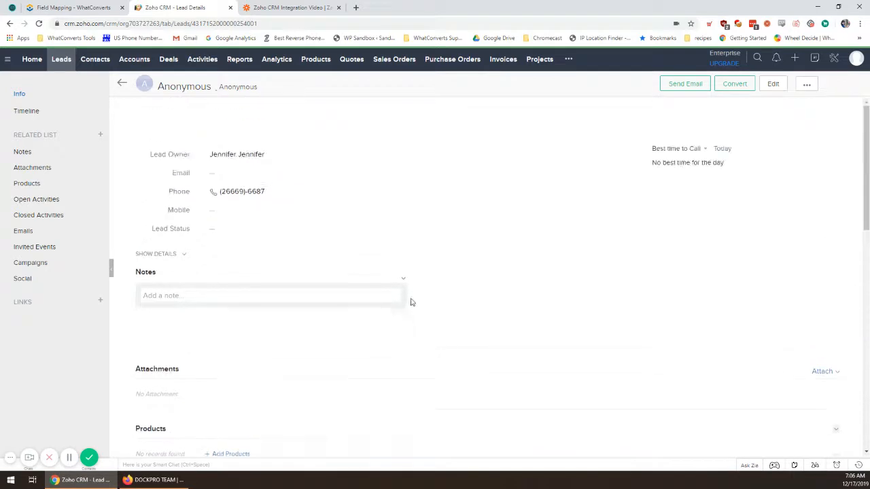
pyautogui.click(159, 254)
pyautogui.scroll(-6, 297, 257)
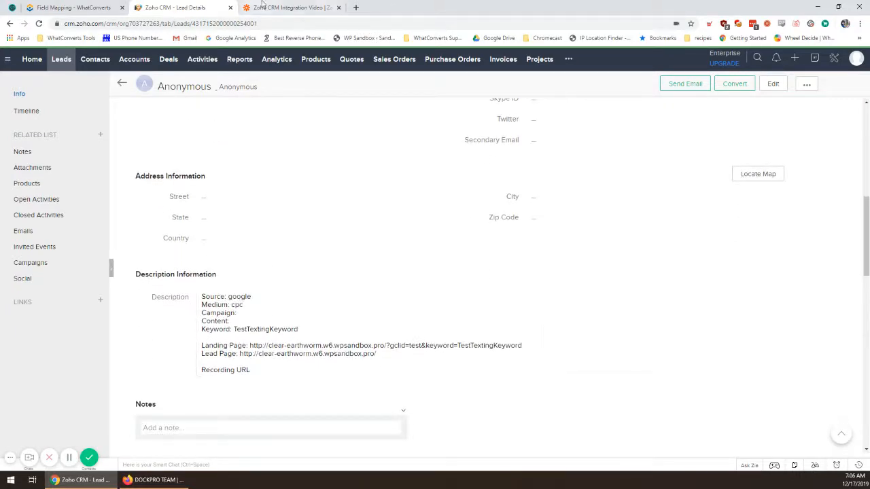
# Switch back to the Zapier zap, reopen the Create Lead customization and review the available Lead Source choices without selecting one
pyautogui.click(291, 8)
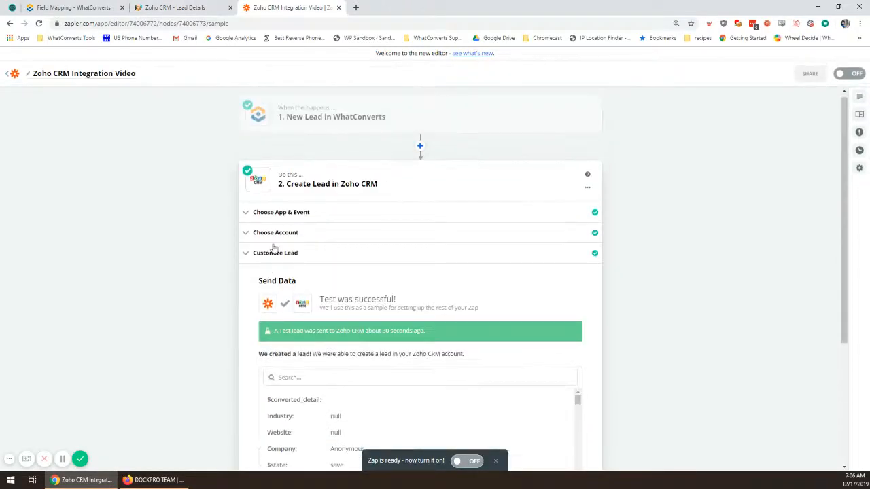
pyautogui.click(247, 256)
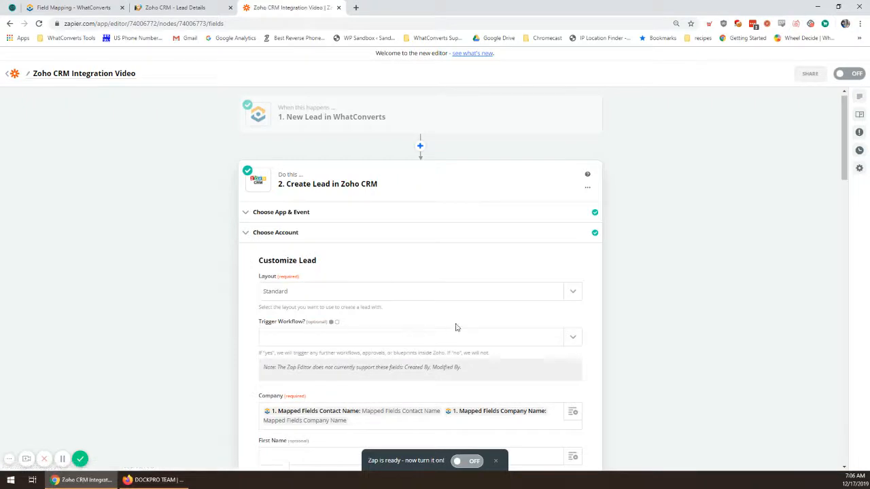
pyautogui.scroll(-5, 635, 320)
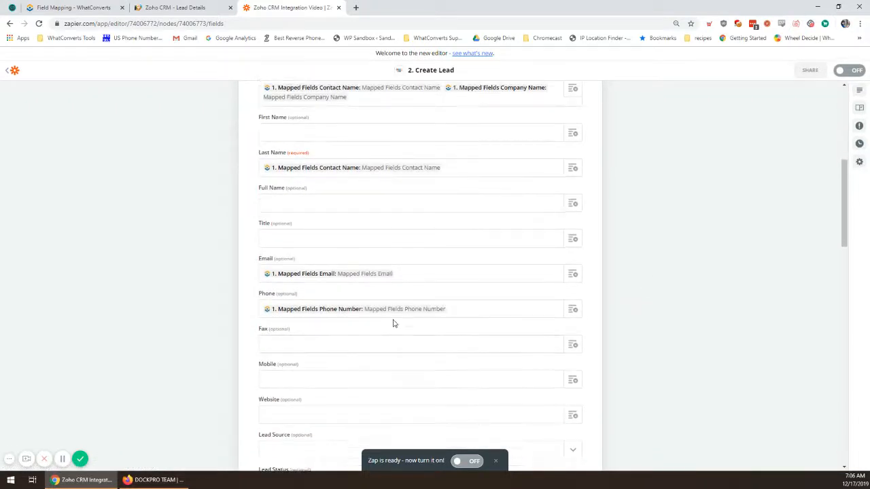
pyautogui.scroll(-3, 243, 204)
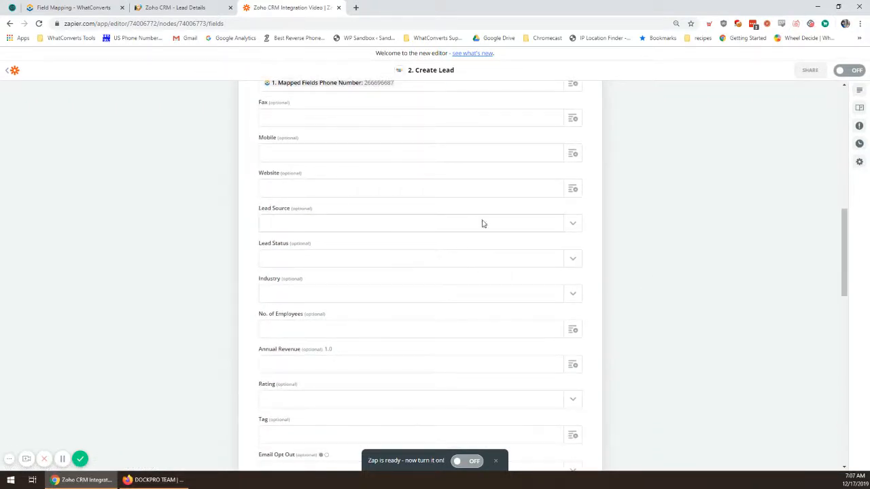
pyautogui.click(572, 224)
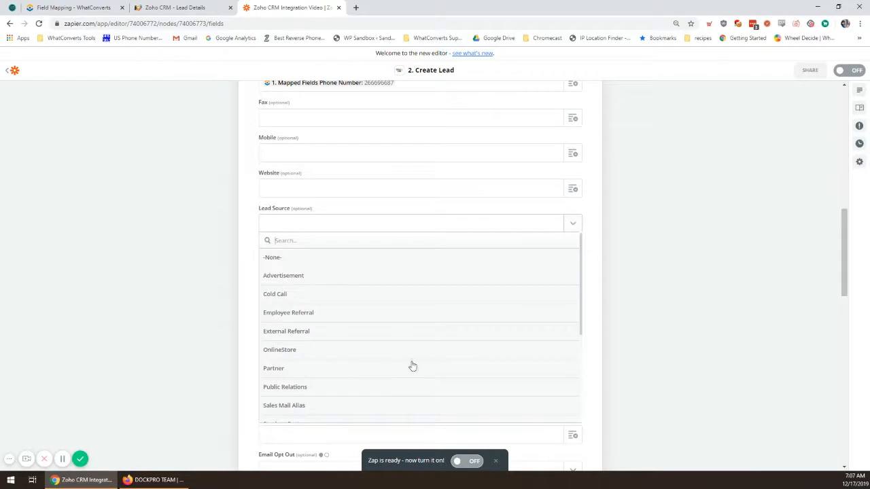
pyautogui.scroll(-3, 369, 351)
pyautogui.scroll(-2, 365, 346)
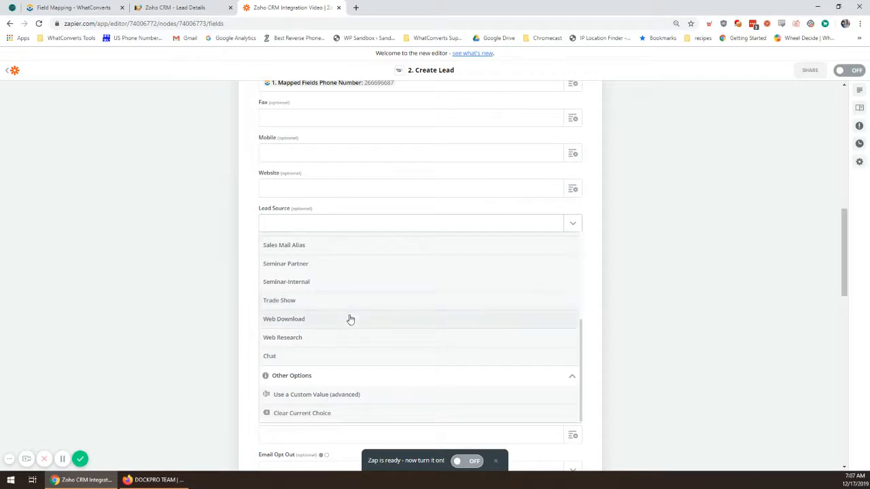
pyautogui.scroll(3, 373, 328)
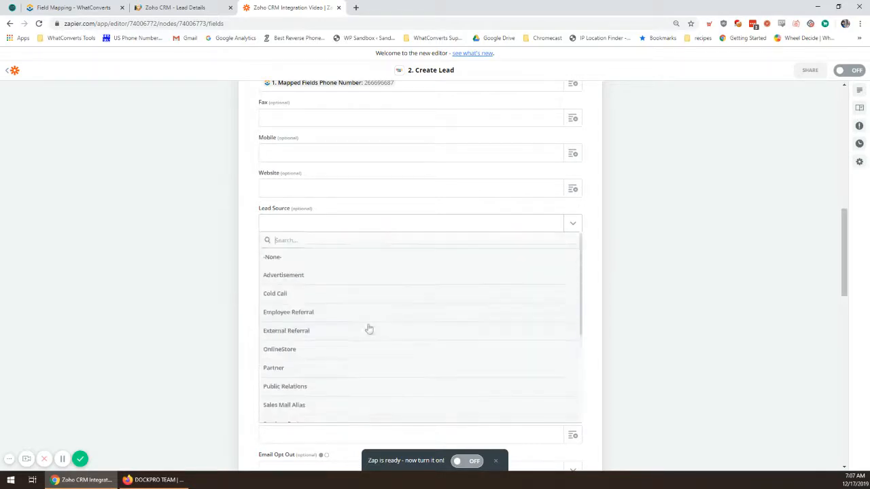
pyautogui.click(189, 323)
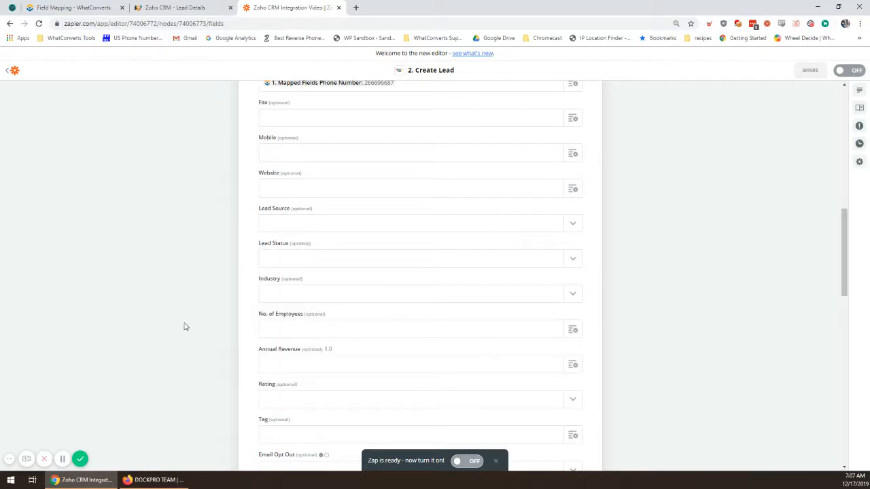
pyautogui.scroll(-2, 184, 342)
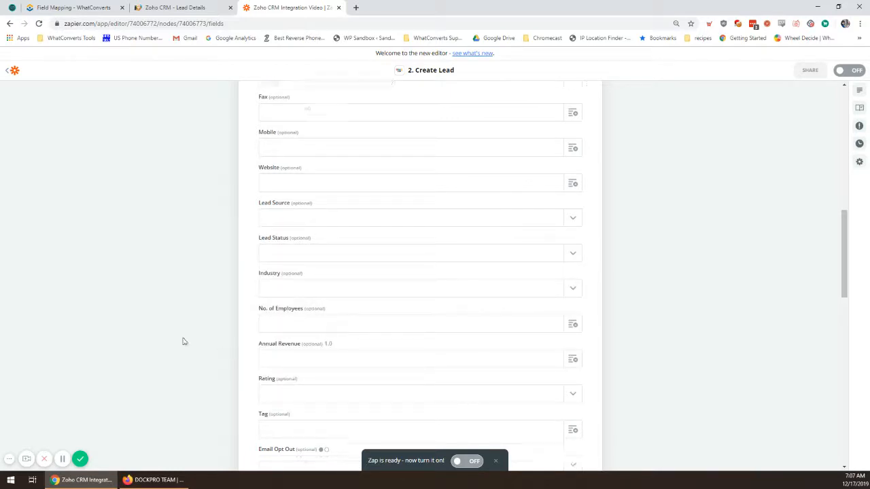